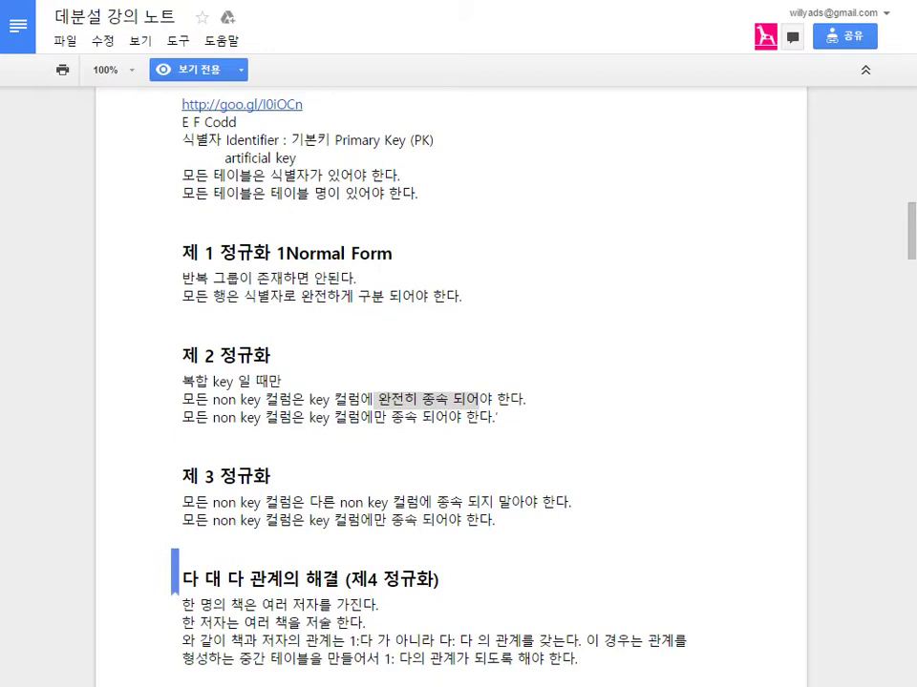
# Step: Switch to the Excel workbook and examine the 학생, 수강 내역 and 개설된 과목 tables on Sheet2
pyautogui.hotkey('alt', 'Tab')
pyautogui.click(59, 318)
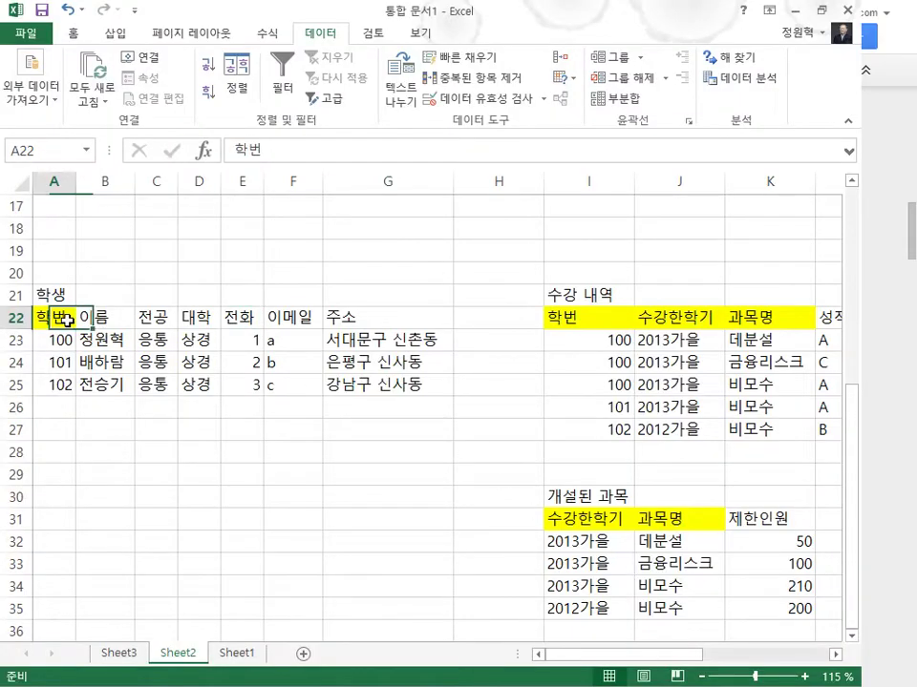
pyautogui.press('Up')
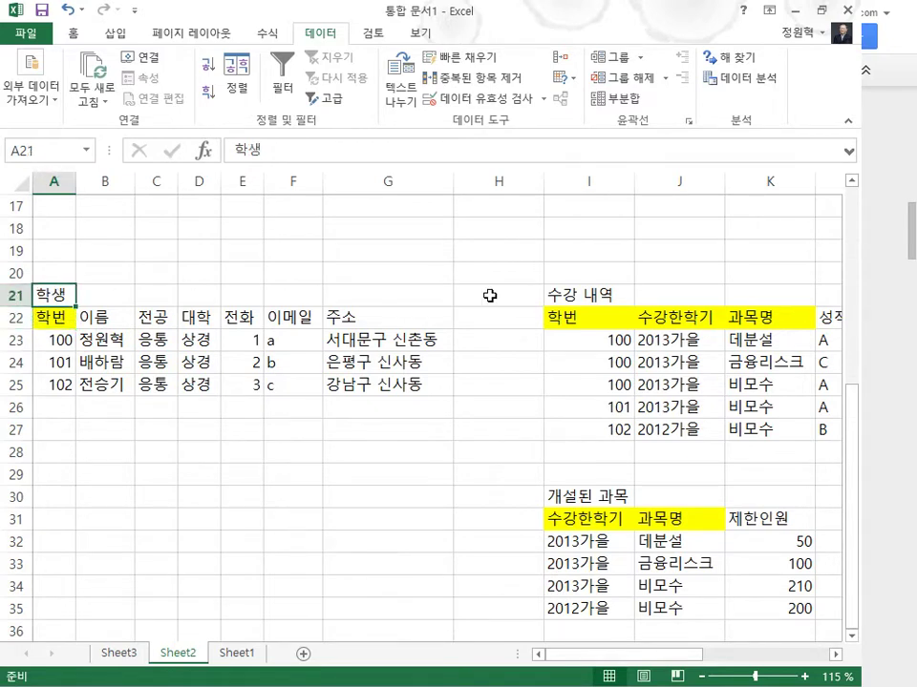
pyautogui.hotkey('ctrl', 'Right')
pyautogui.click(586, 495)
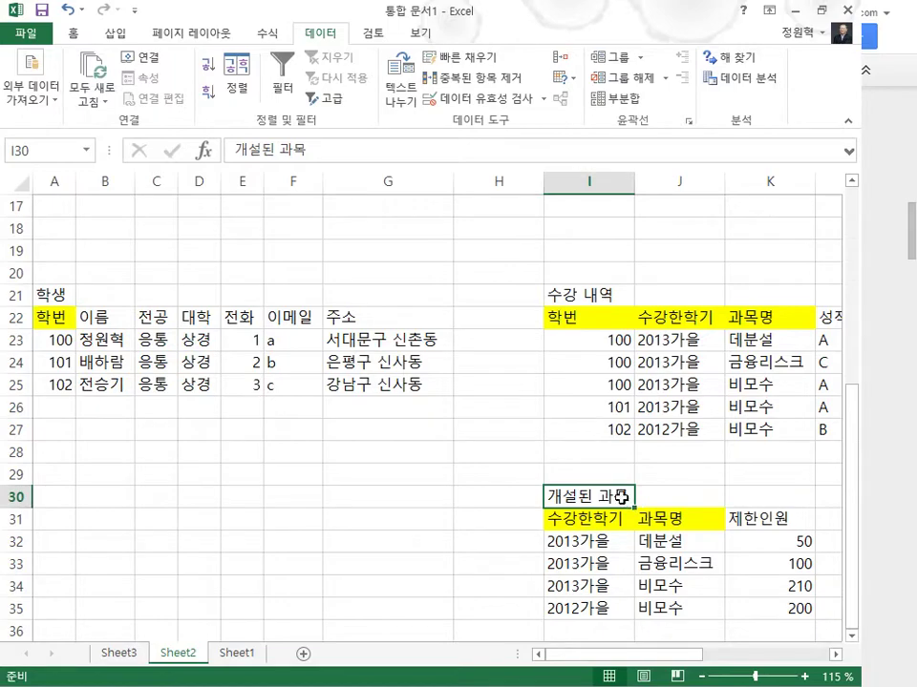
pyautogui.press('Right')
pyautogui.press('Right')
pyautogui.press('Right')
pyautogui.press('Right')
pyautogui.press('Right')
pyautogui.press('Right')
pyautogui.press('Right')
pyautogui.press('Right')
pyautogui.press('Right')
pyautogui.press('Right')
pyautogui.press('Right')
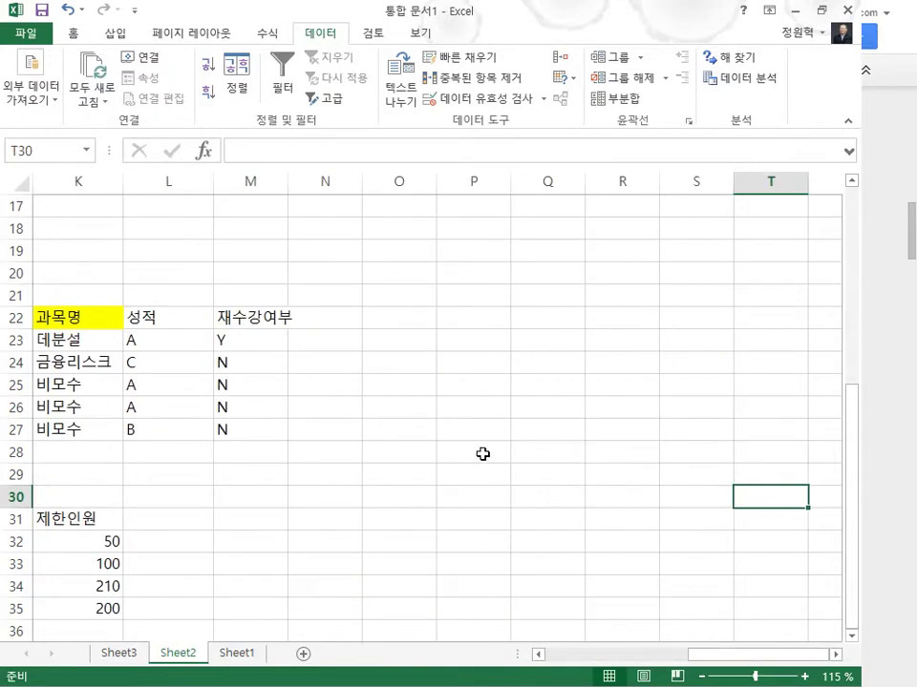
pyautogui.hotkey('ctrl', 'Left')
pyautogui.hotkey('ctrl', 'Left')
pyautogui.keyDown('ctrl'); pyautogui.scroll(-2, 364, 420); pyautogui.keyUp('ctrl')
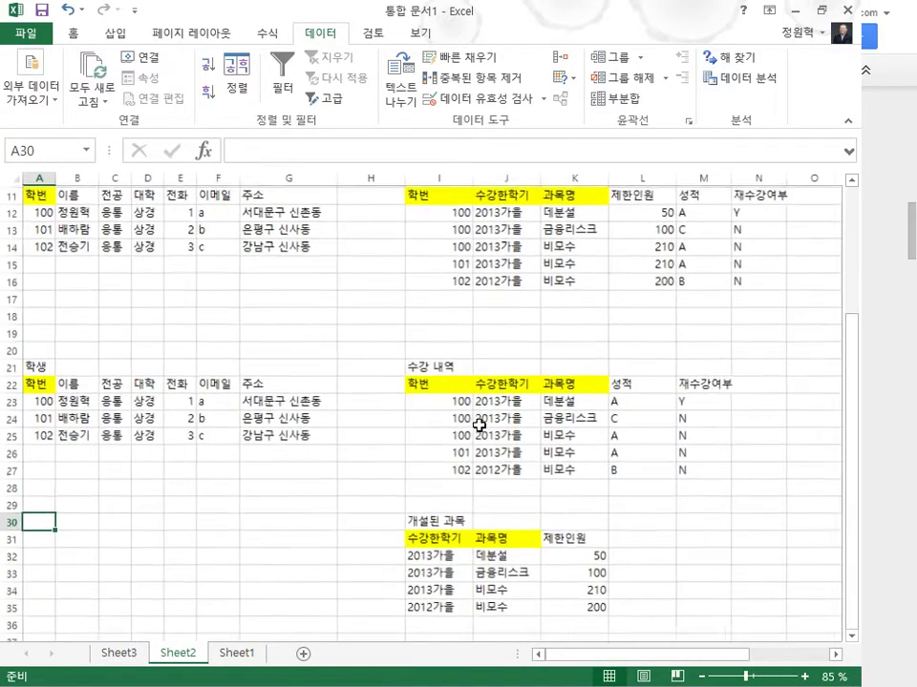
# Step: Copy rows 21 to 35 containing the three tables and paste them starting at row 42
pyautogui.click(27, 362)
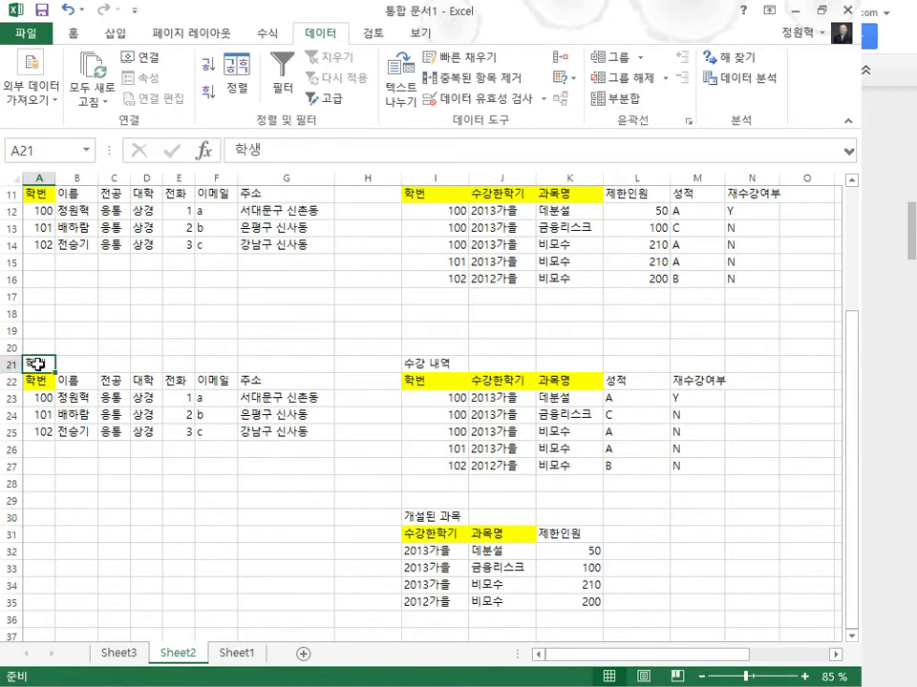
pyautogui.moveTo(13, 363); pyautogui.dragTo(40, 601)
pyautogui.hotkey('ctrl', 'c')
pyautogui.scroll(-4, 40, 601)
pyautogui.click(34, 518)
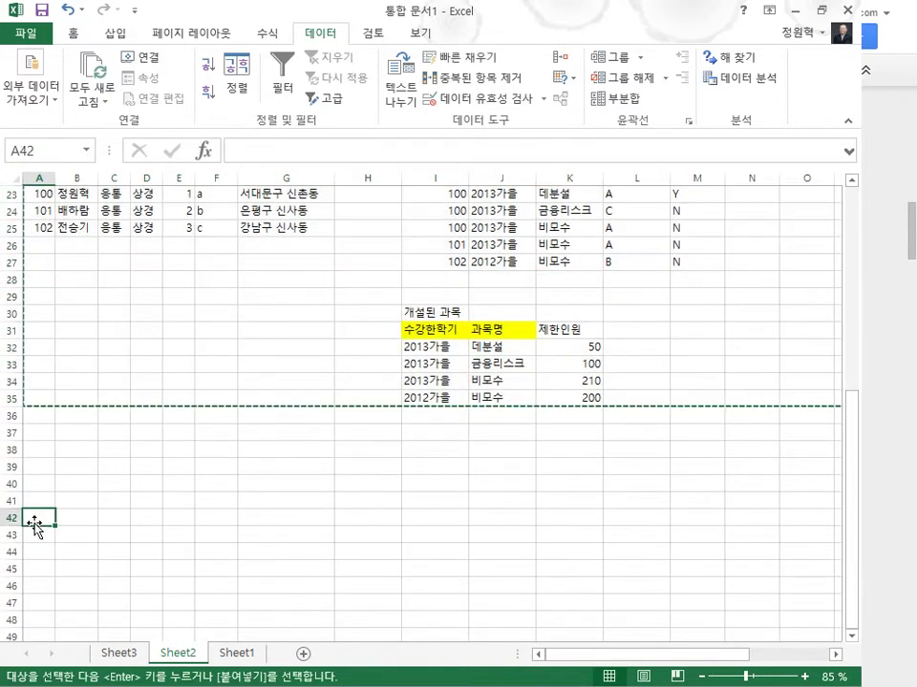
pyautogui.hotkey('ctrl', 'v')
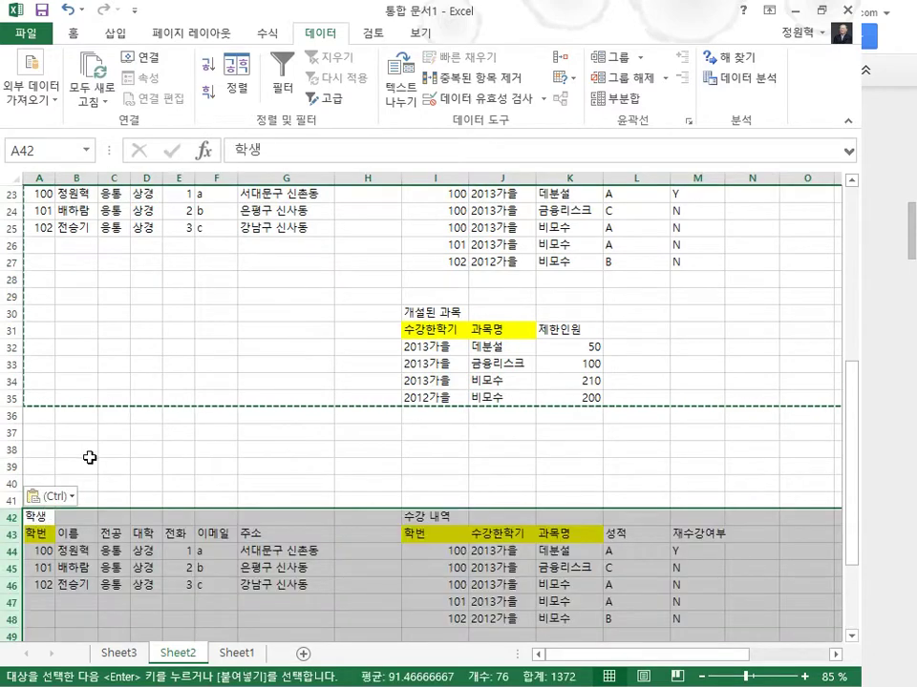
pyautogui.click(87, 500)
pyautogui.press('Escape')
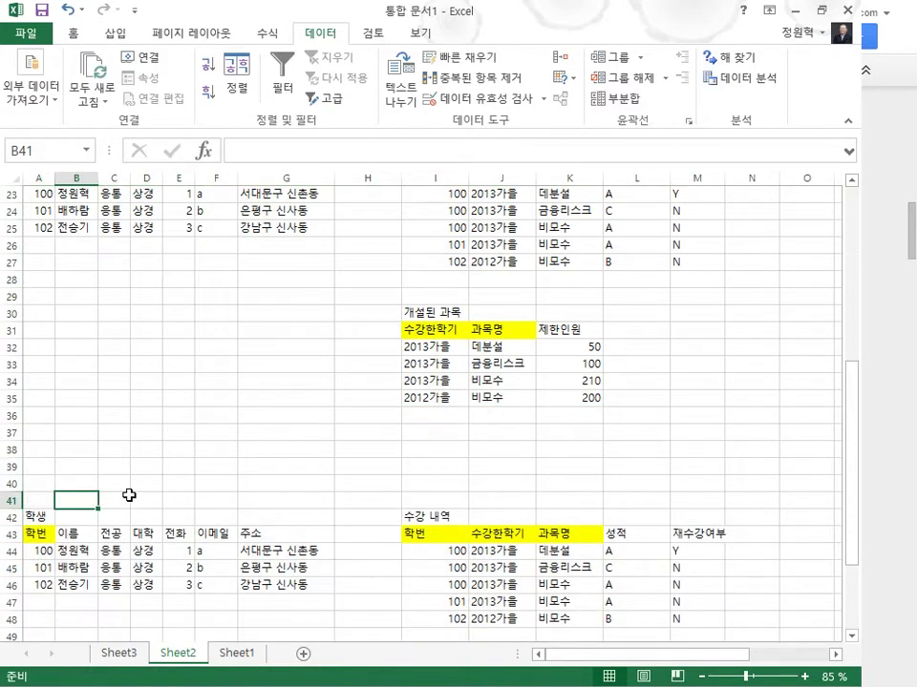
# Step: Examine the non-key columns of the copied 학생, 수강 내역 and 개설된 과목 tables
pyautogui.scroll(-2, 114, 450)
pyautogui.click(39, 398)
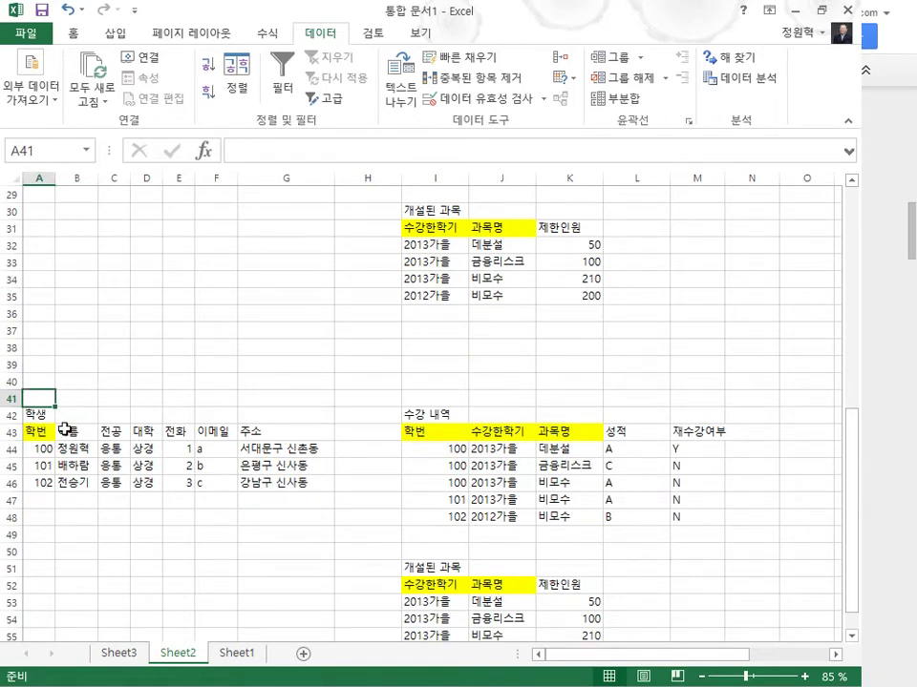
pyautogui.moveTo(69, 429); pyautogui.dragTo(266, 480)
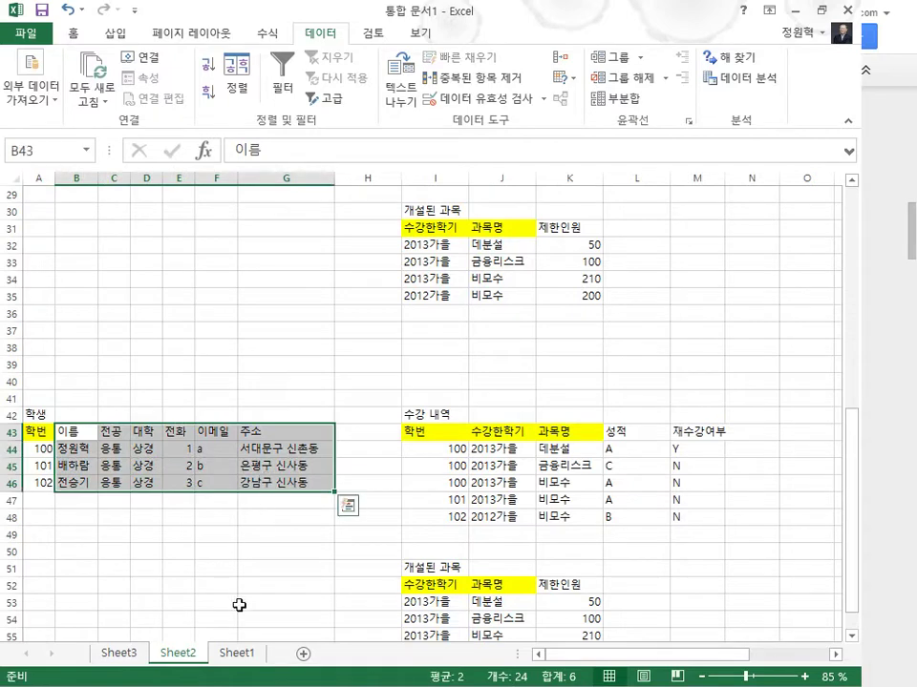
pyautogui.moveTo(614, 431); pyautogui.dragTo(694, 511)
pyautogui.scroll(-3, 694, 511)
pyautogui.moveTo(578, 431); pyautogui.dragTo(582, 498)
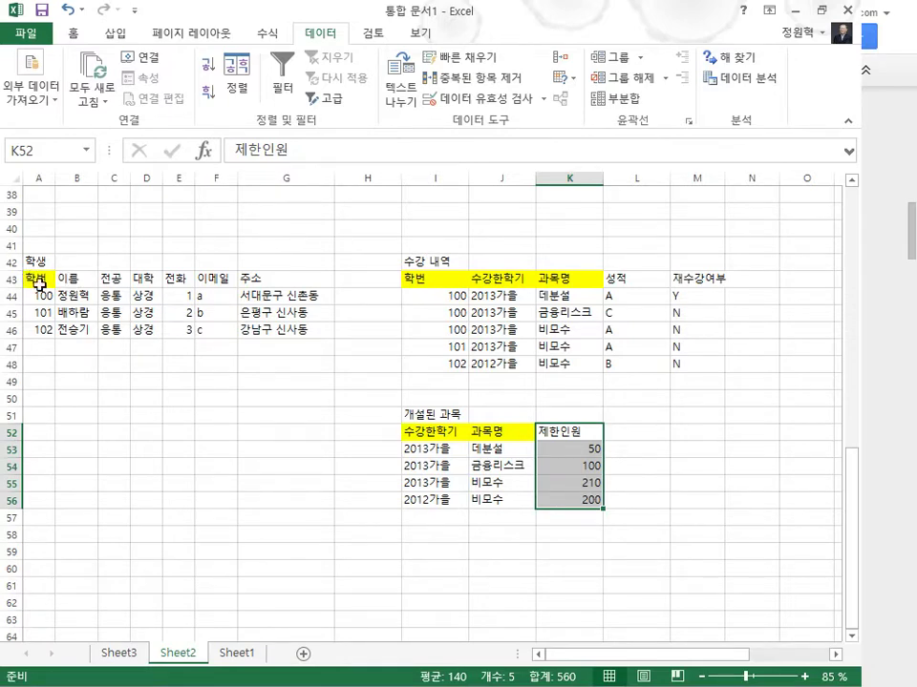
# Step: Examine how the 이름 column relates to the 학번 key in the copied 학생 table
pyautogui.moveTo(40, 283); pyautogui.dragTo(41, 341)
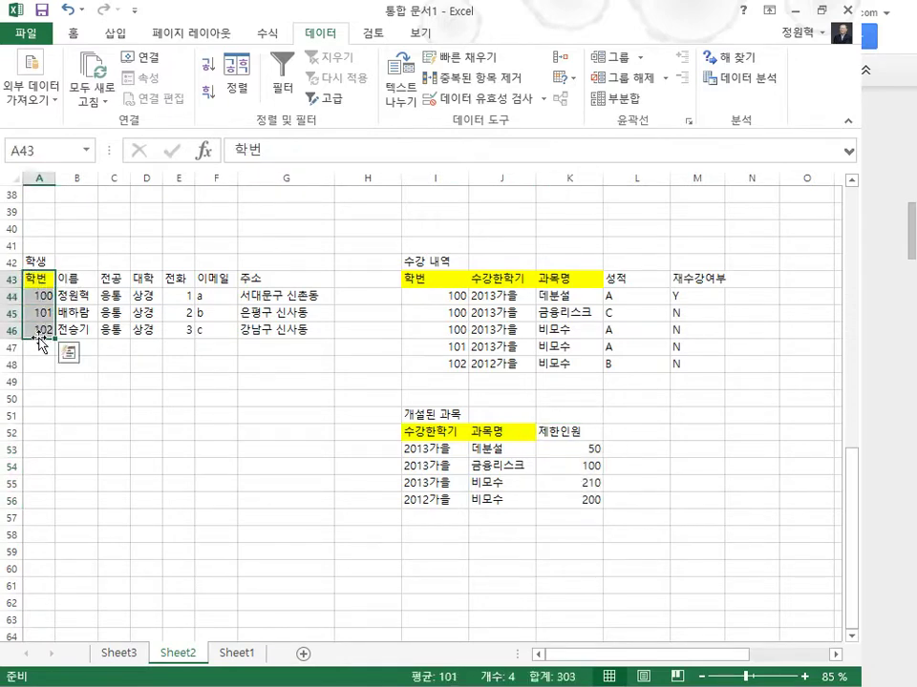
pyautogui.click(34, 262)
pyautogui.click(36, 278)
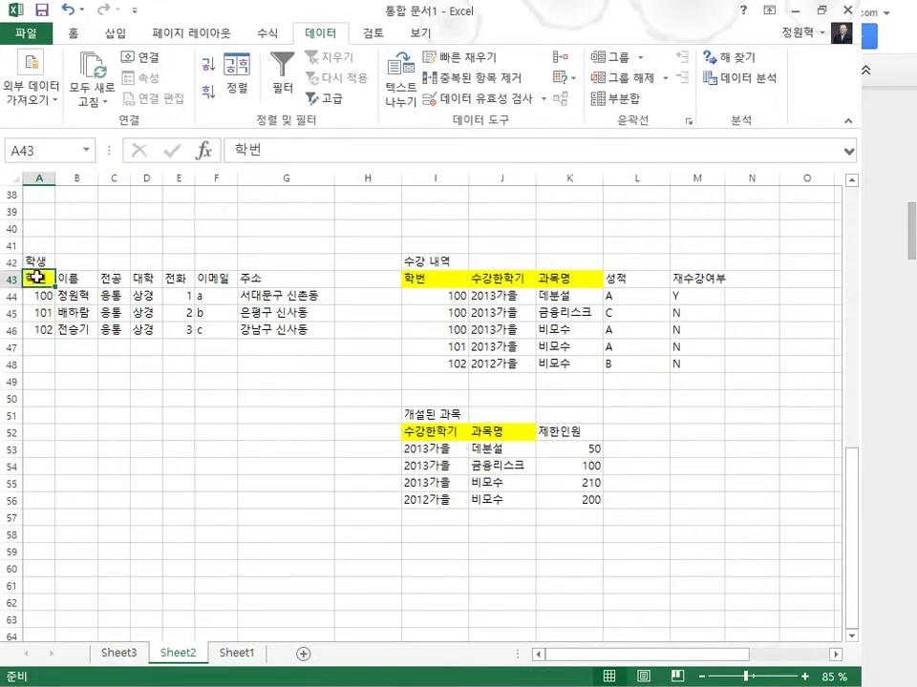
pyautogui.moveTo(36, 278); pyautogui.dragTo(36, 328)
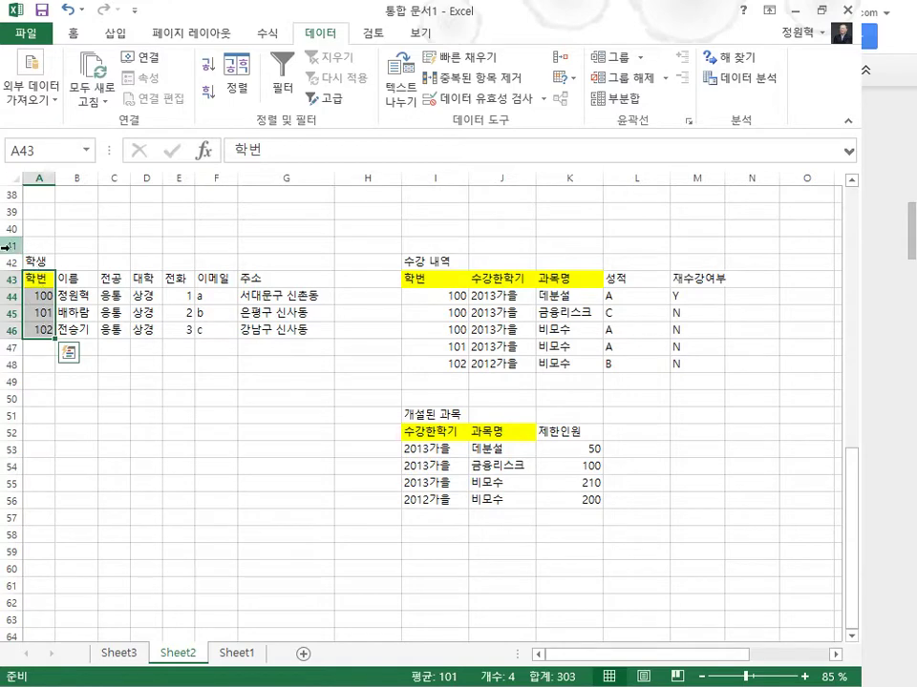
pyautogui.click(69, 279)
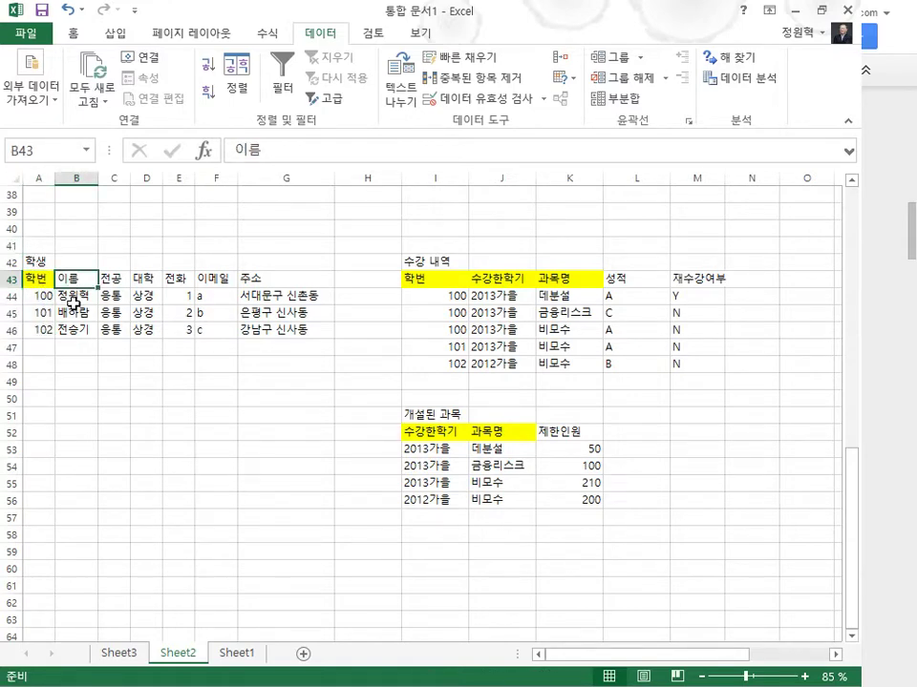
pyautogui.click(73, 297)
pyautogui.moveTo(41, 296); pyautogui.dragTo(40, 334)
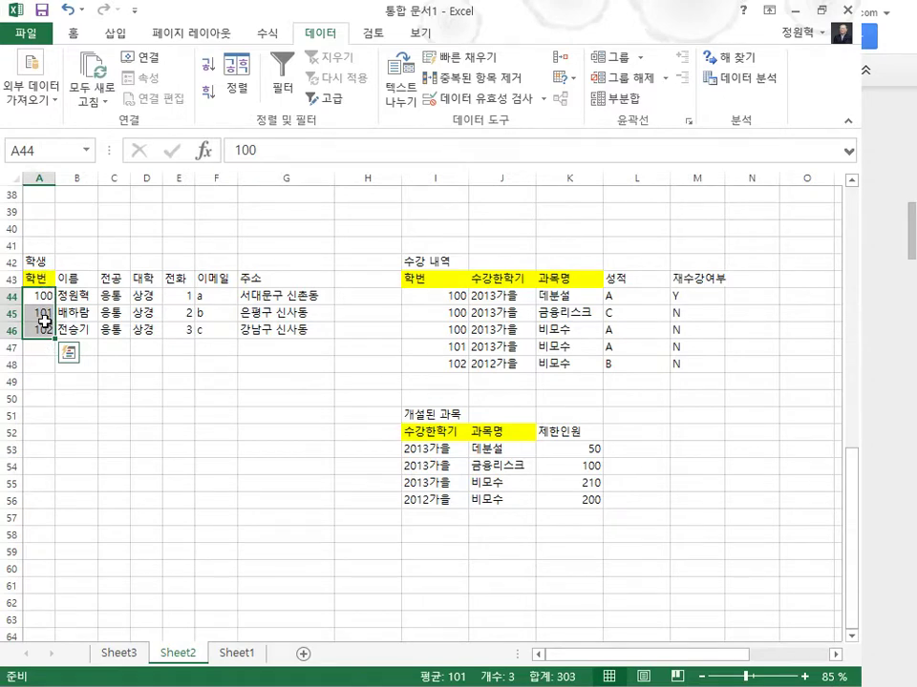
pyautogui.click(57, 278)
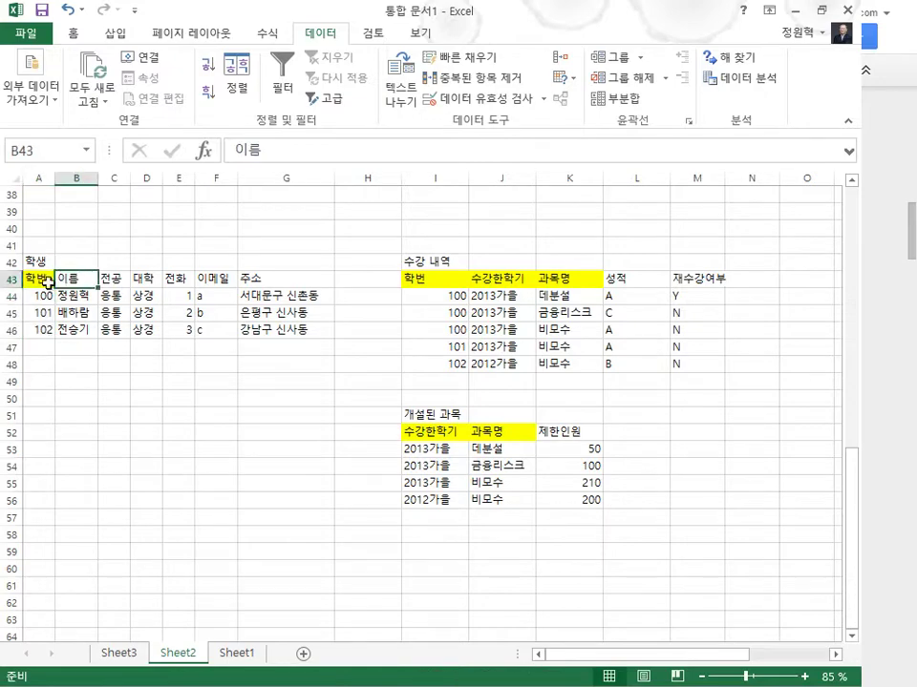
pyautogui.click(45, 282)
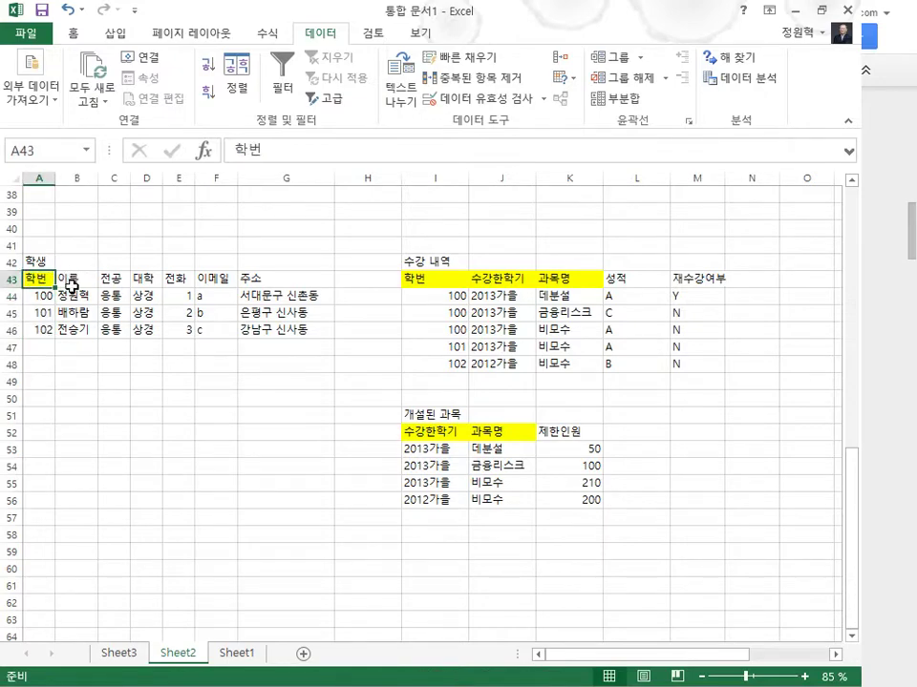
# Step: Set the font color of the 이름 column, B43:B46, in the copied 학생 table to light gray
pyautogui.scroll(2, 71, 286)
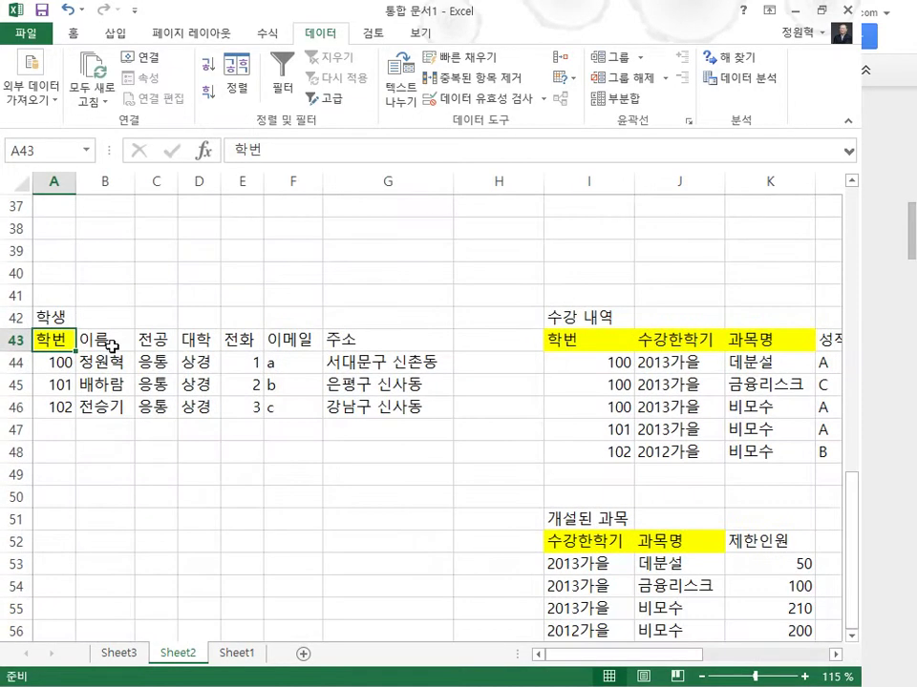
pyautogui.scroll(-1, 112, 345)
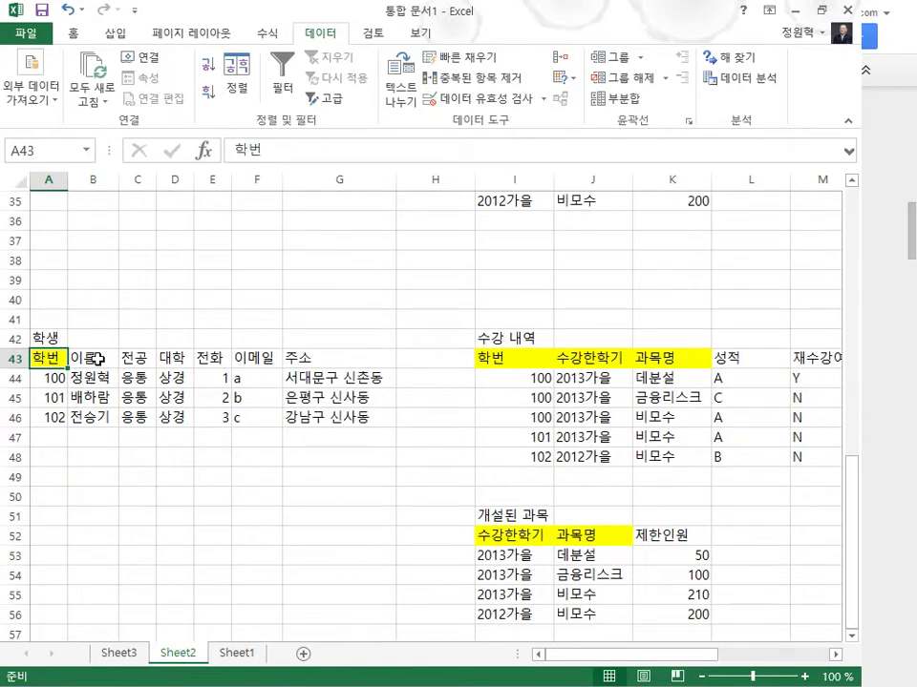
pyautogui.moveTo(88, 358); pyautogui.dragTo(95, 420)
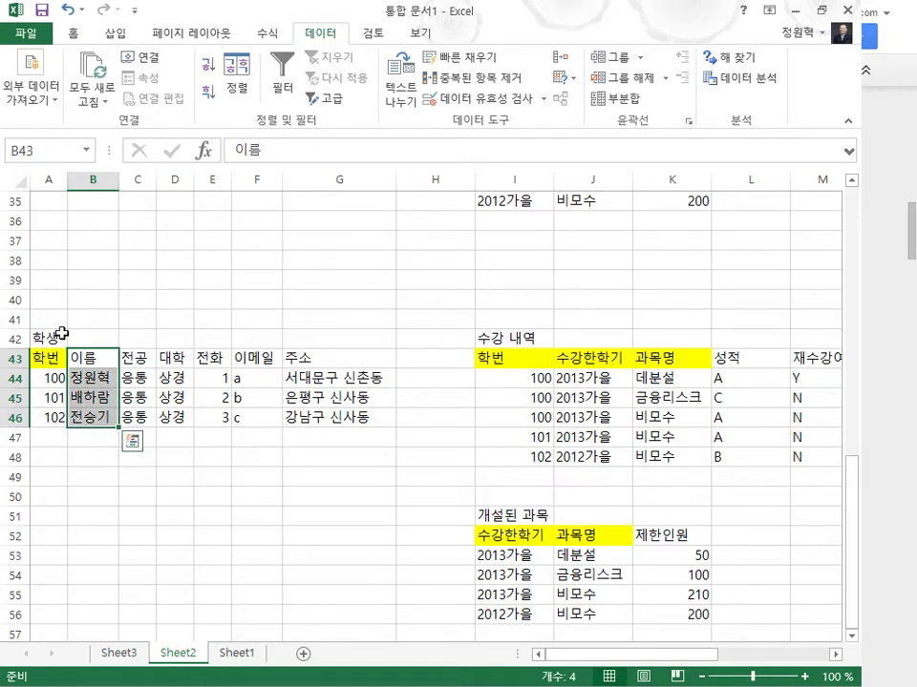
pyautogui.click(79, 40)
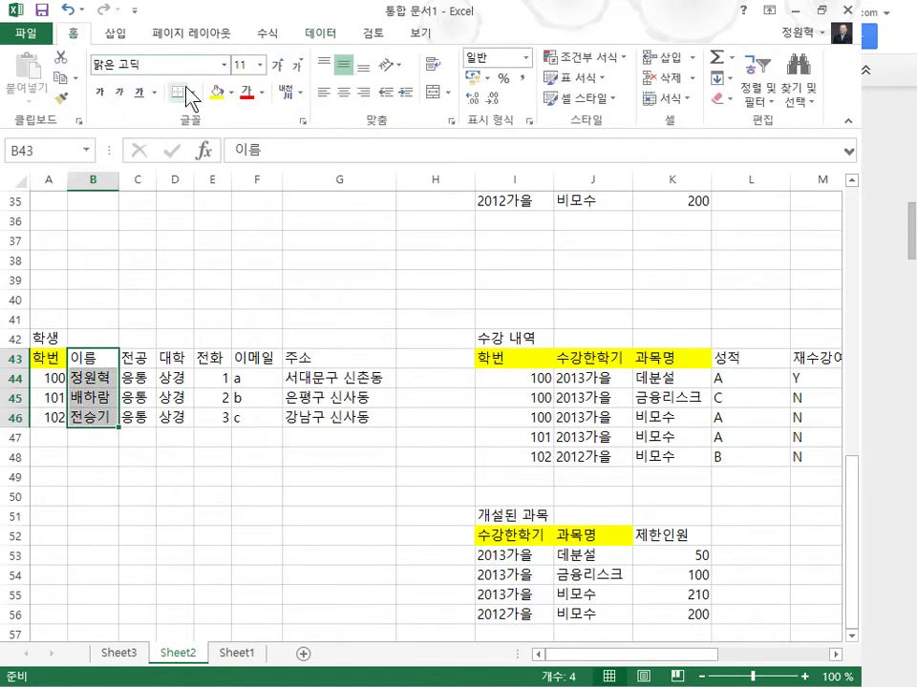
pyautogui.click(262, 92)
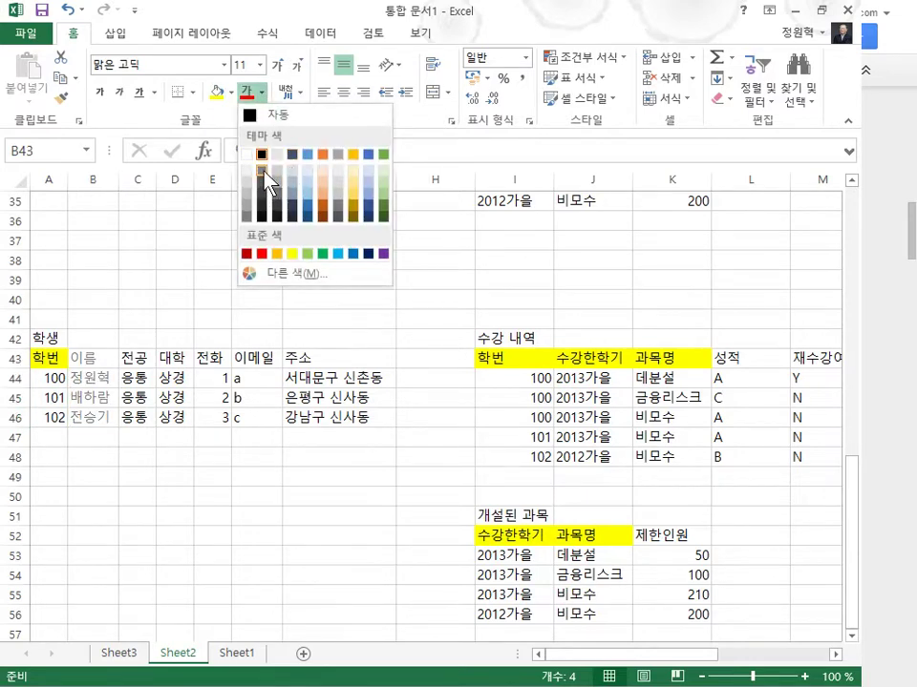
pyautogui.click(248, 178)
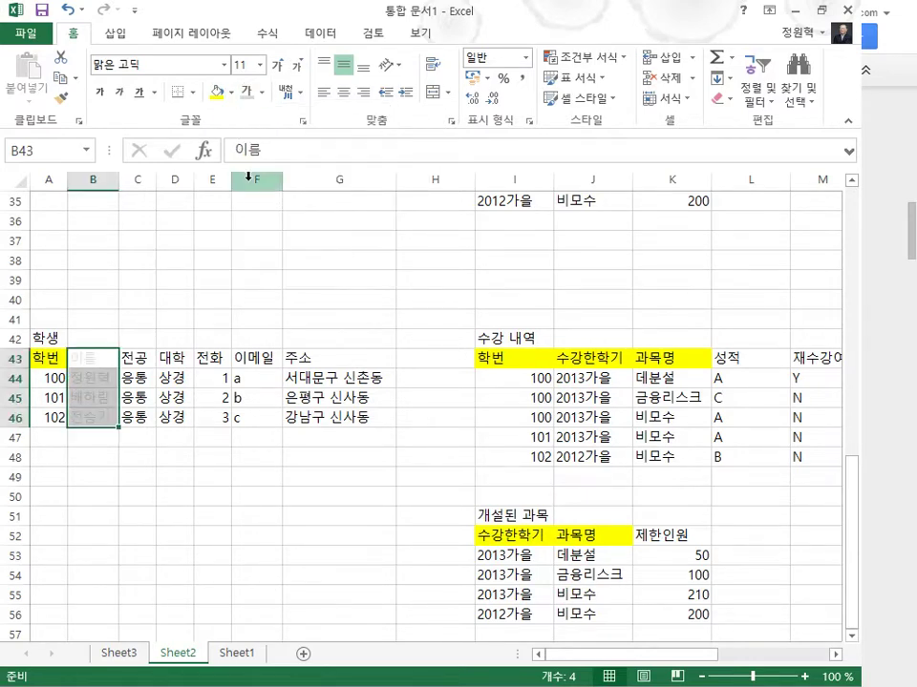
pyautogui.click(201, 528)
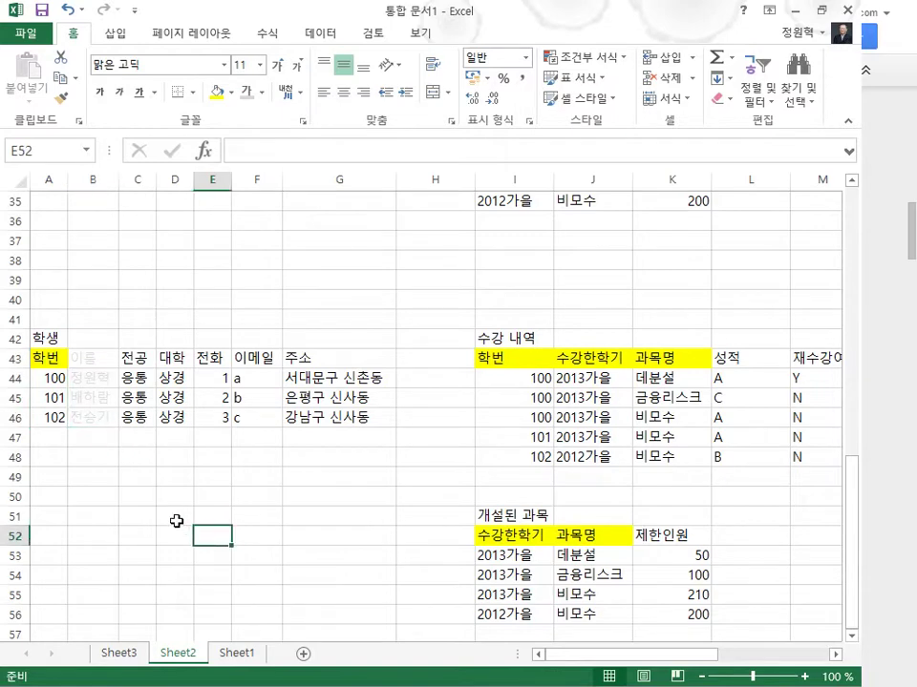
# Step: Compare the grayed-out 이름 column with the 학번, 전공 and 대학 columns in the copied 학생 table
pyautogui.click(84, 357)
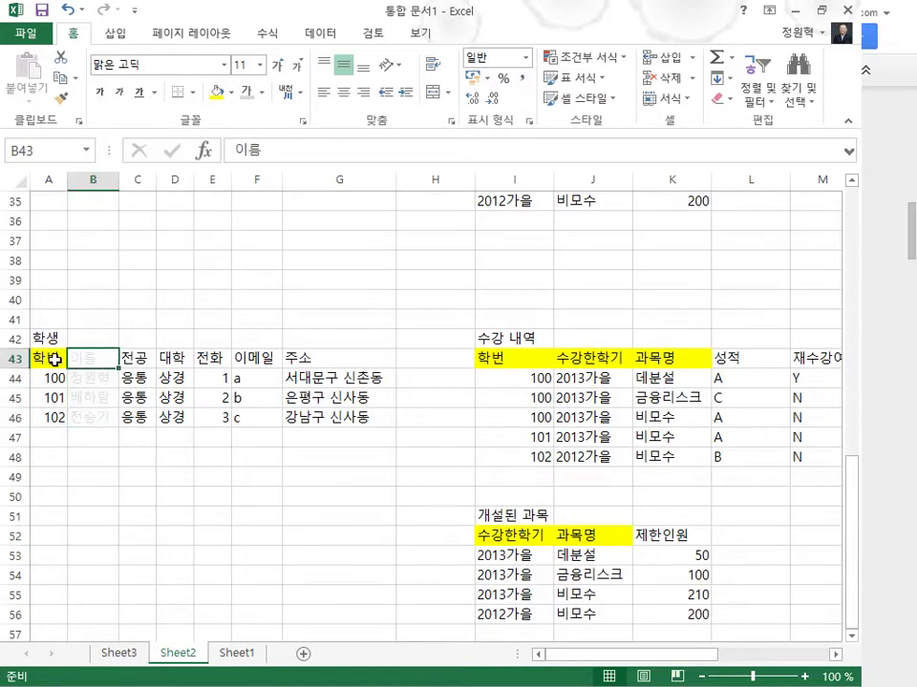
pyautogui.click(60, 358)
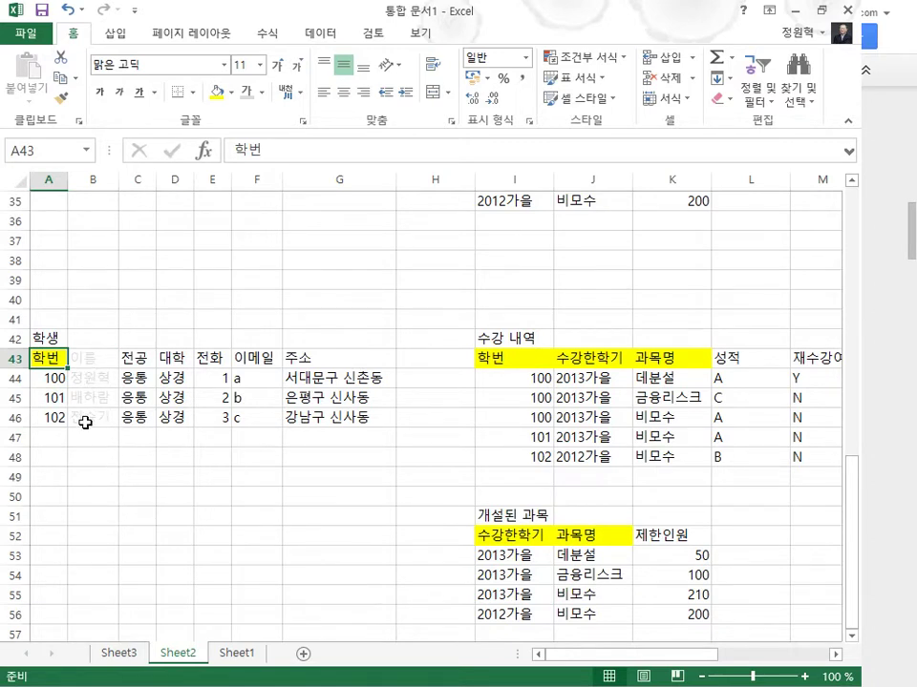
pyautogui.click(132, 355)
pyautogui.click(88, 357)
pyautogui.click(183, 360)
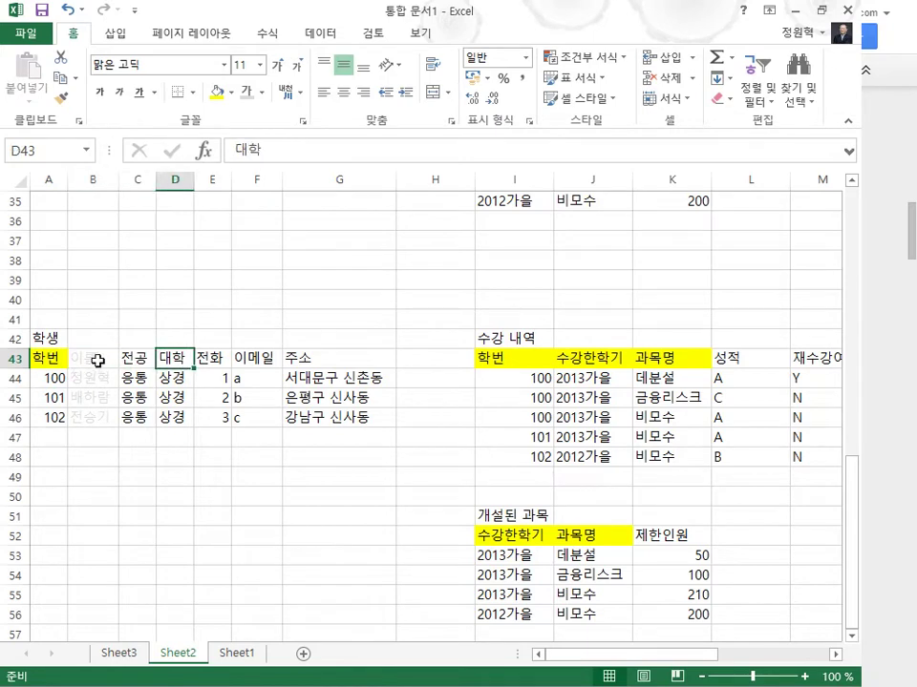
pyautogui.click(98, 360)
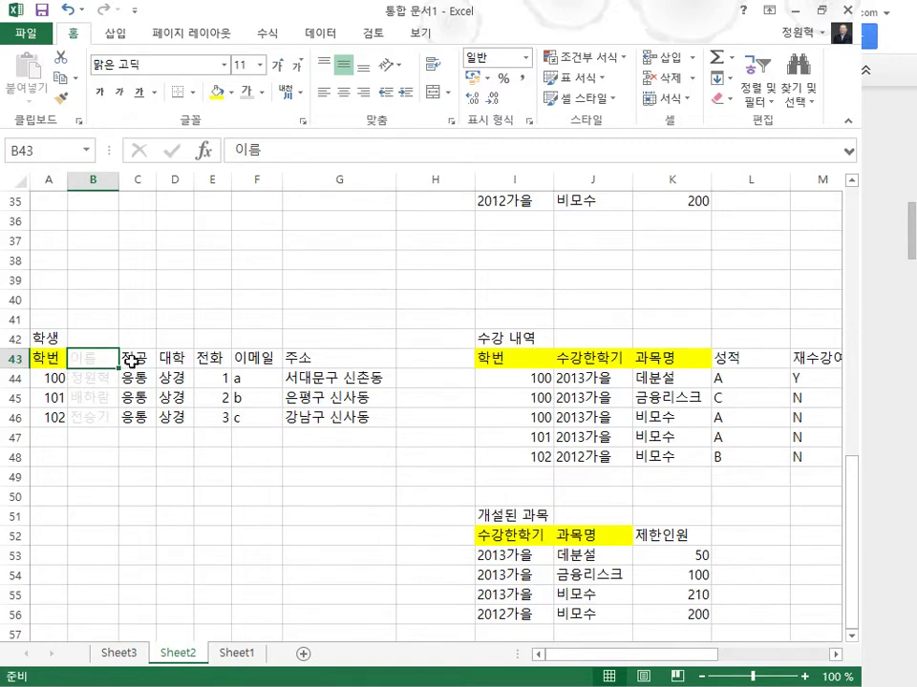
# Step: Examine whether the 전공 and 대학 columns of the copied 학생 table depend on each other
pyautogui.moveTo(132, 359); pyautogui.dragTo(131, 421)
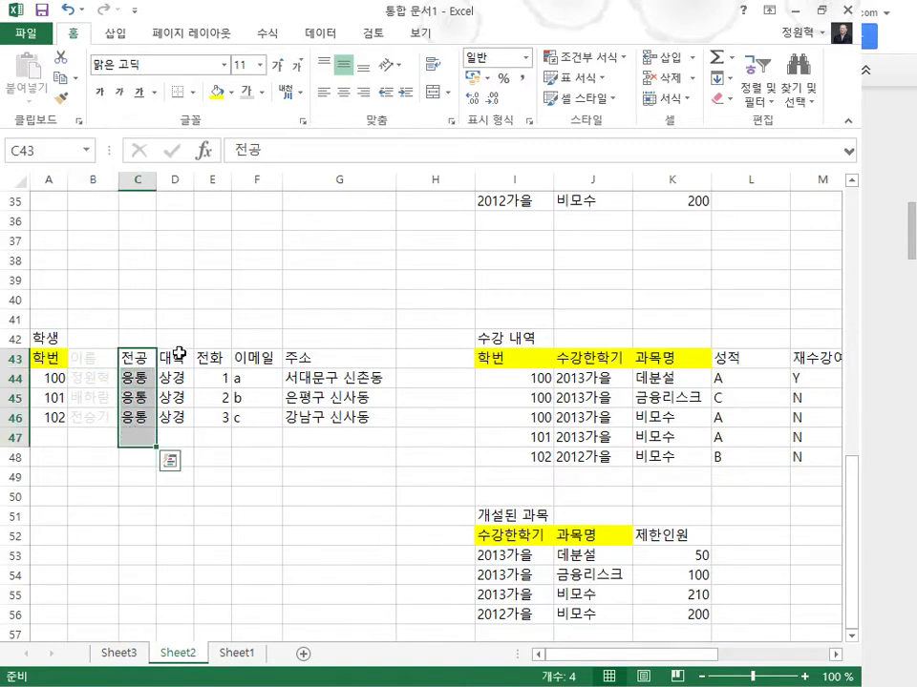
pyautogui.moveTo(181, 357); pyautogui.dragTo(179, 418)
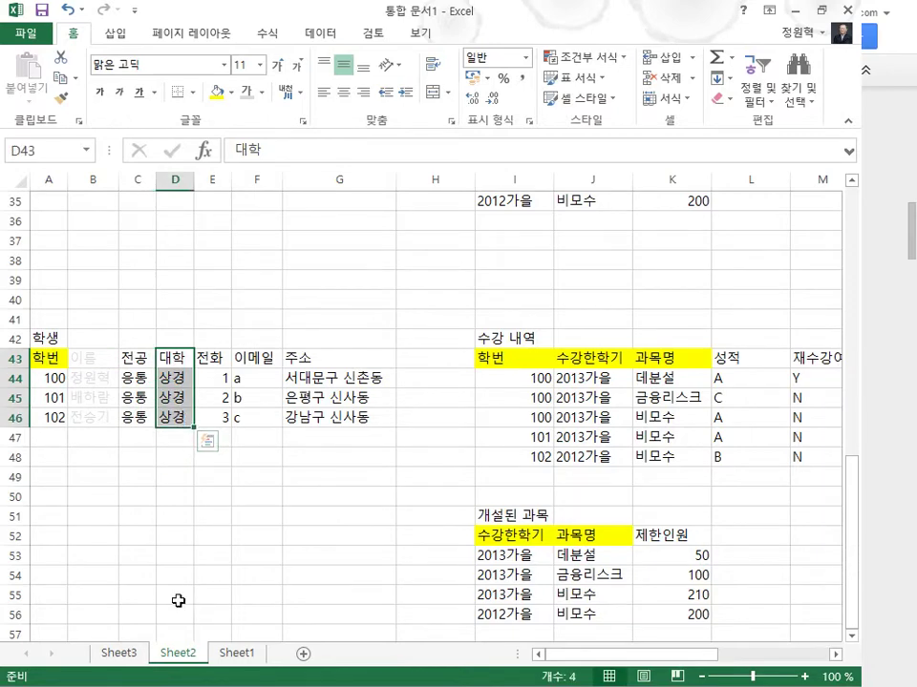
pyautogui.click(127, 378)
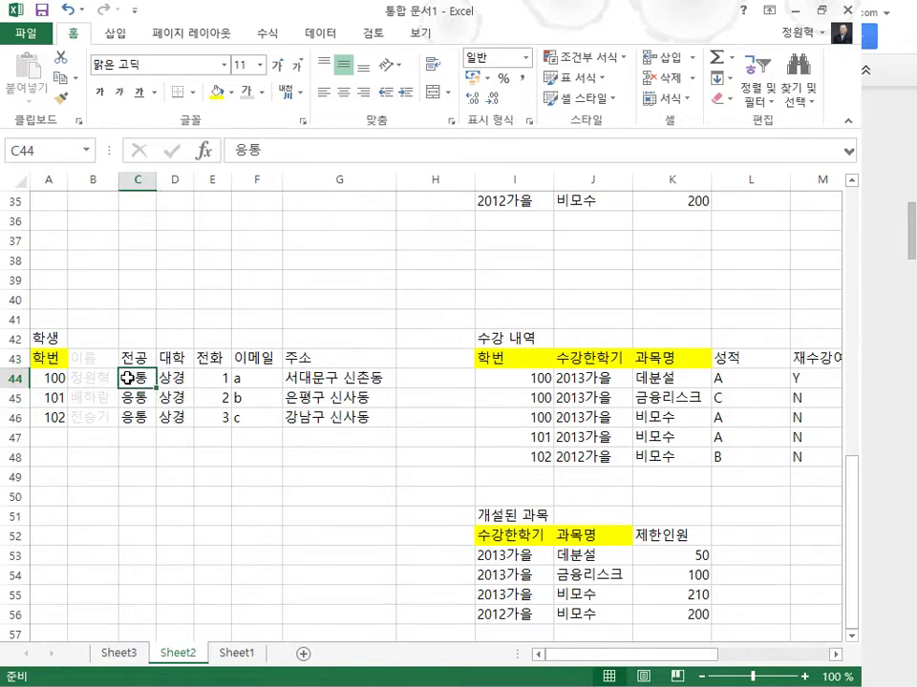
pyautogui.click(168, 377)
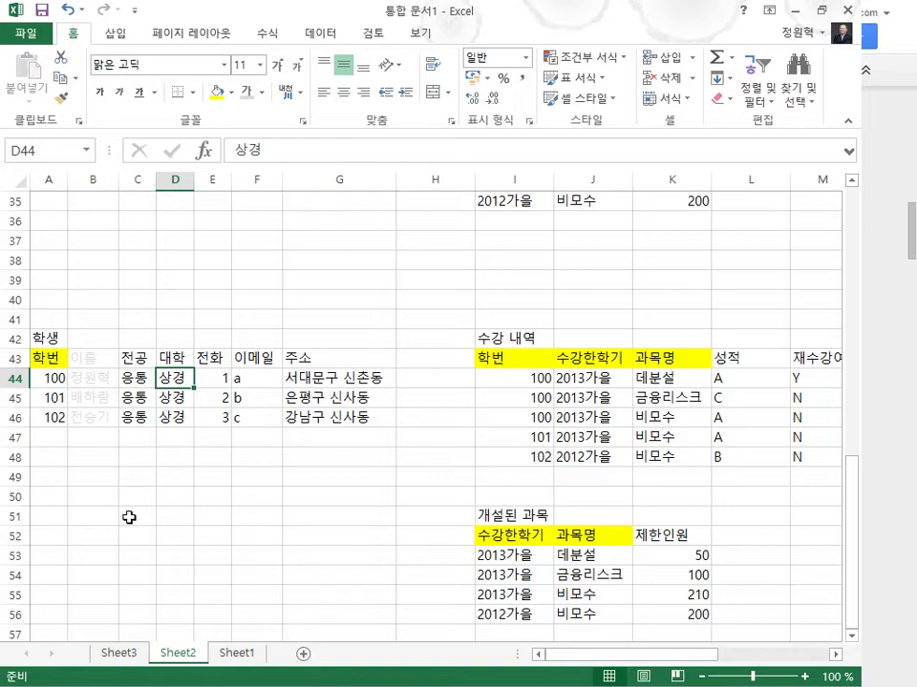
pyautogui.click(130, 417)
pyautogui.click(176, 443)
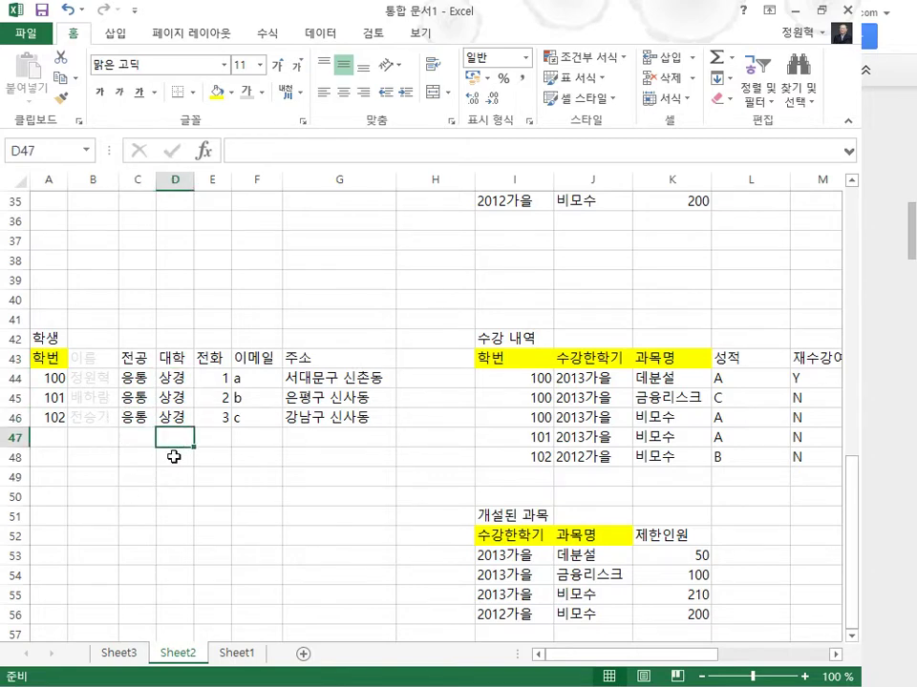
# Step: Compare the 전공 column with the 대학, 전화, 이메일 and 주소 columns in the copied 학생 table for dependencies
pyautogui.click(133, 417)
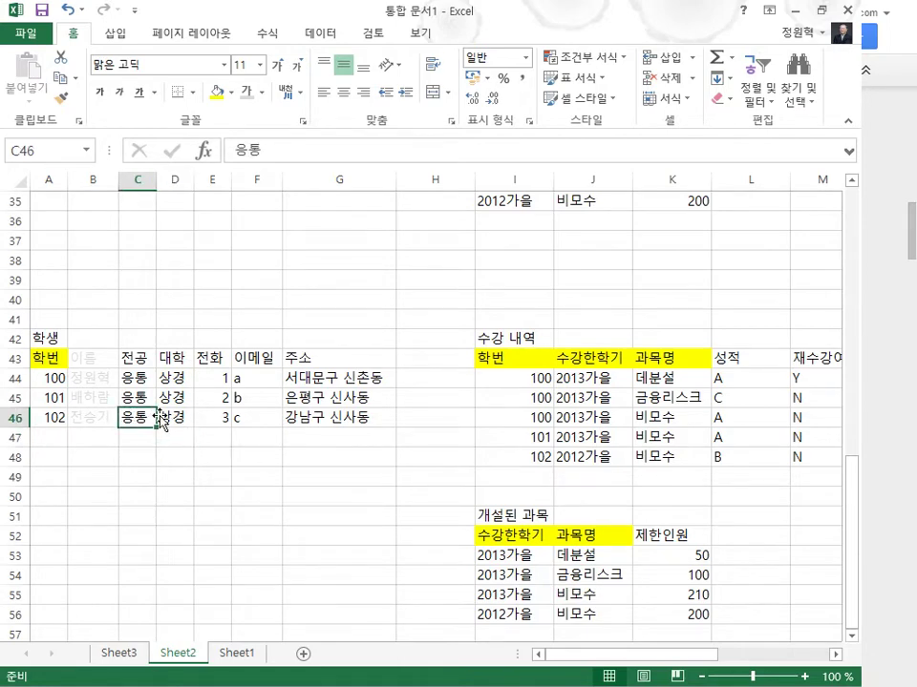
pyautogui.click(178, 418)
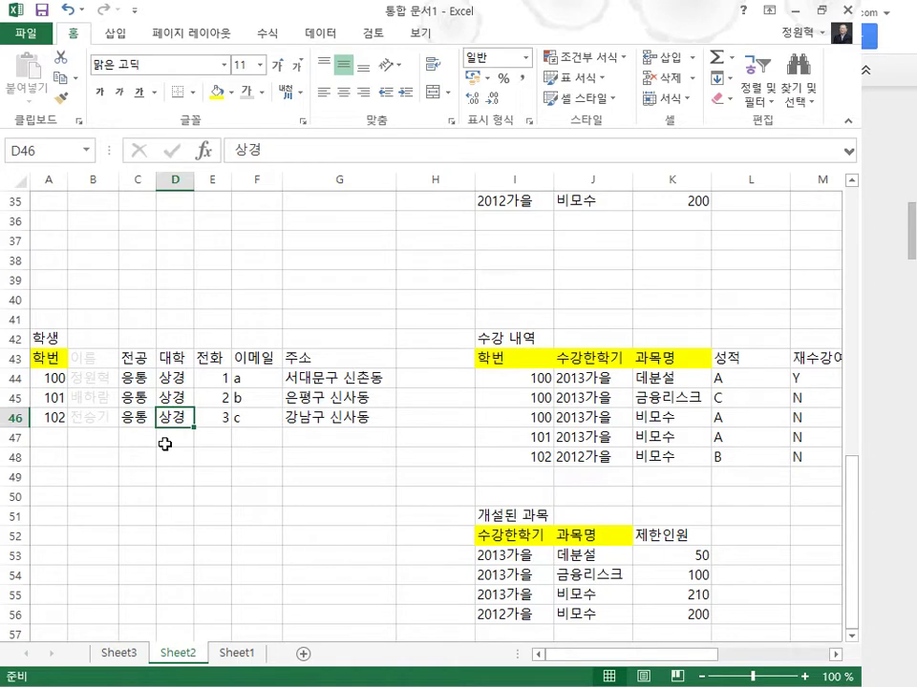
pyautogui.click(134, 378)
pyautogui.click(207, 382)
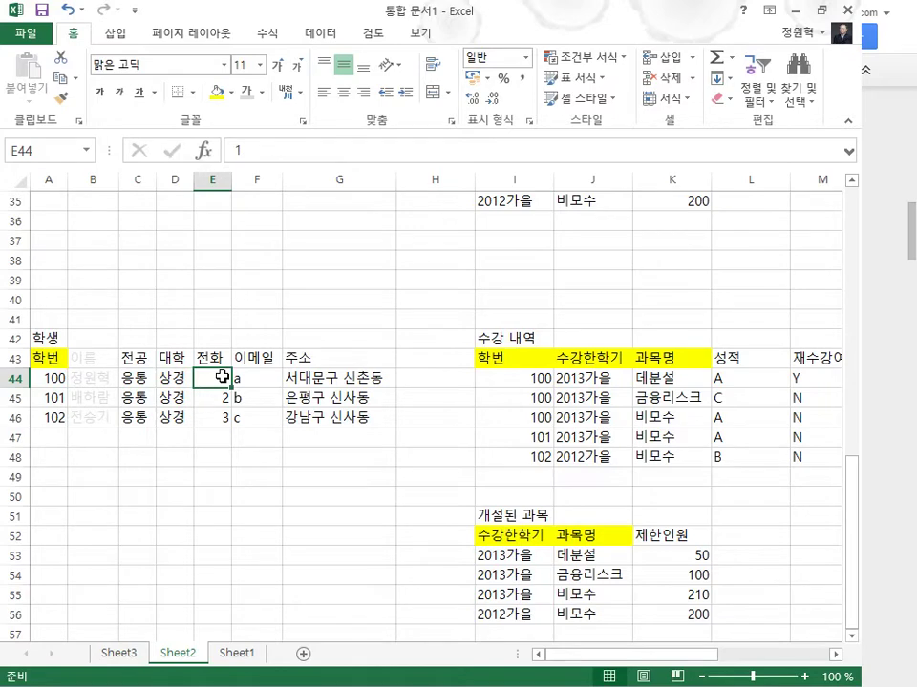
pyautogui.click(129, 377)
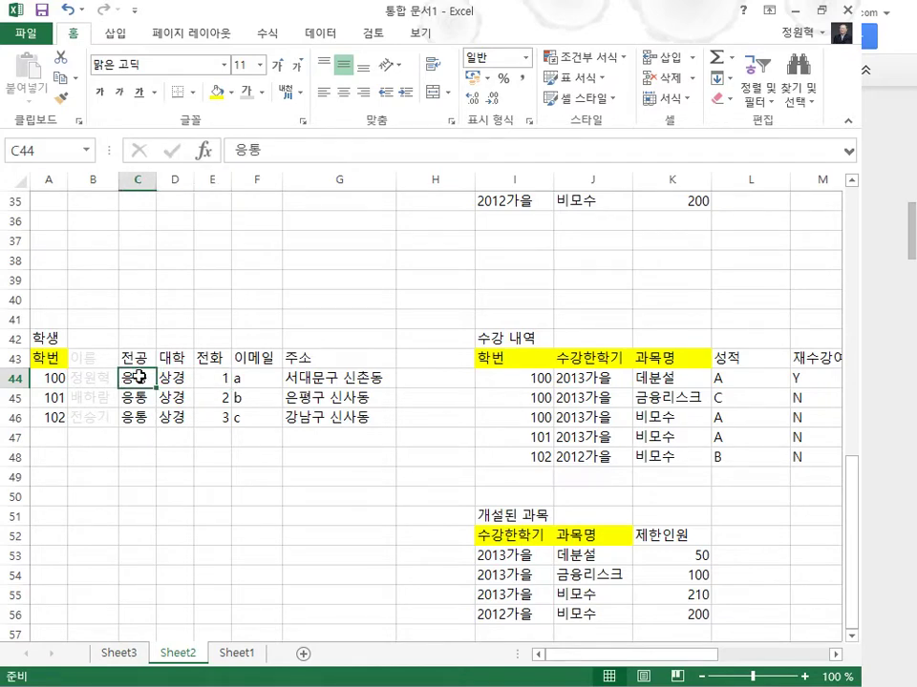
pyautogui.click(248, 378)
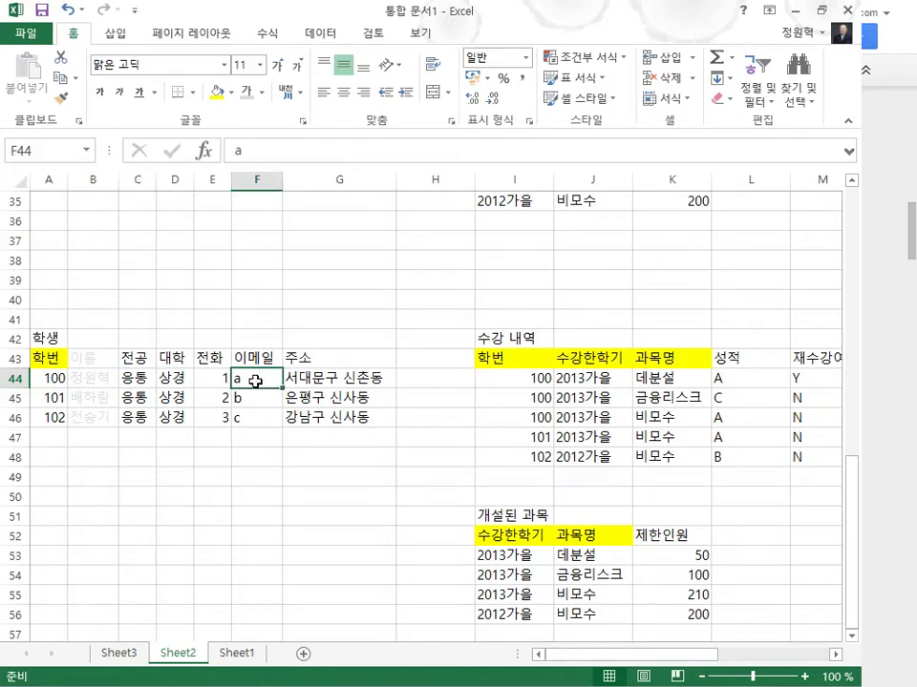
pyautogui.click(245, 398)
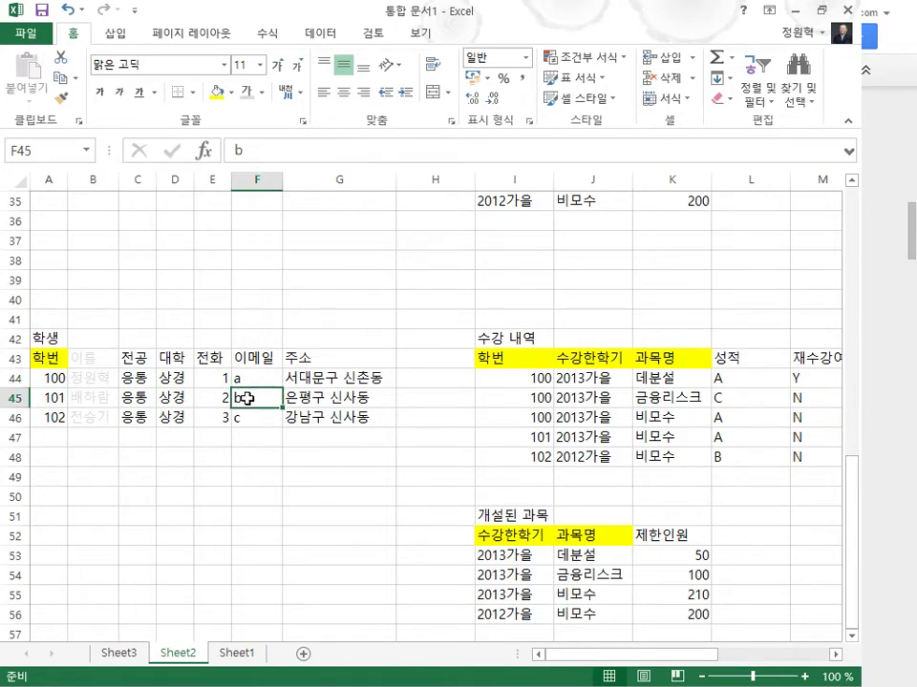
pyautogui.click(246, 419)
pyautogui.click(137, 417)
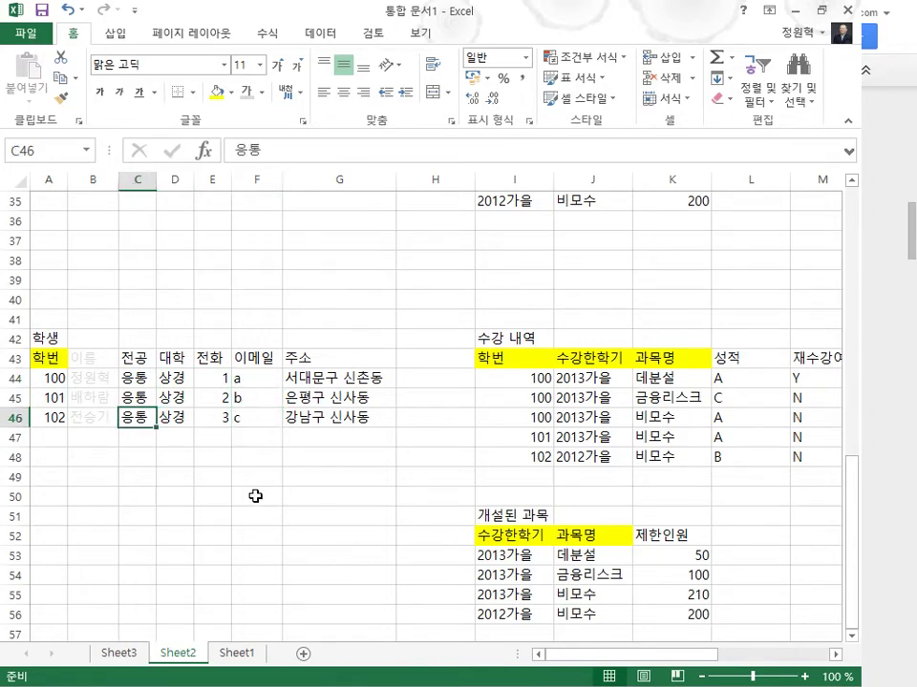
pyautogui.click(127, 378)
pyautogui.click(311, 378)
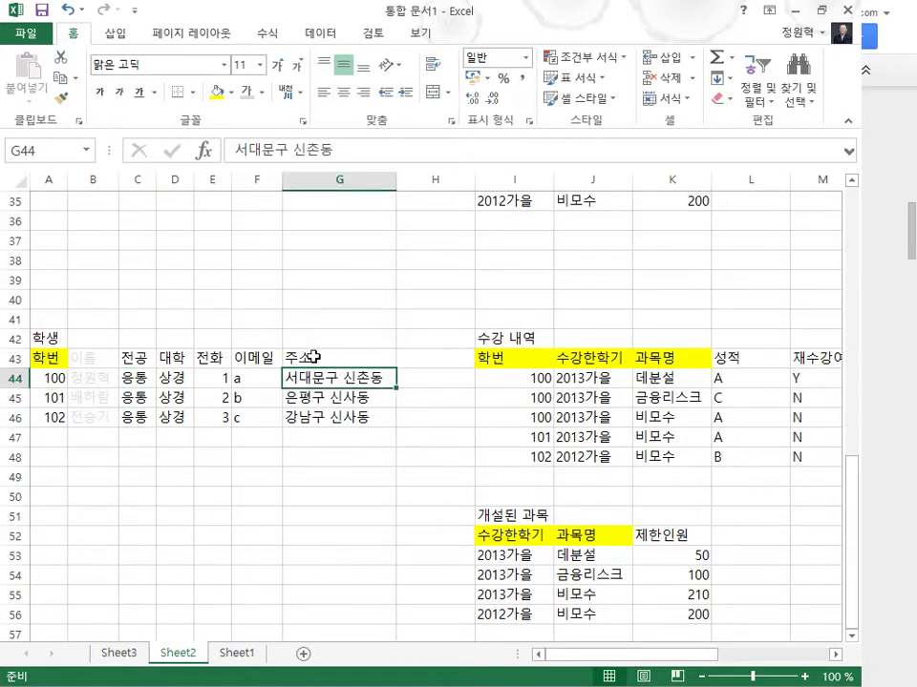
pyautogui.click(37, 378)
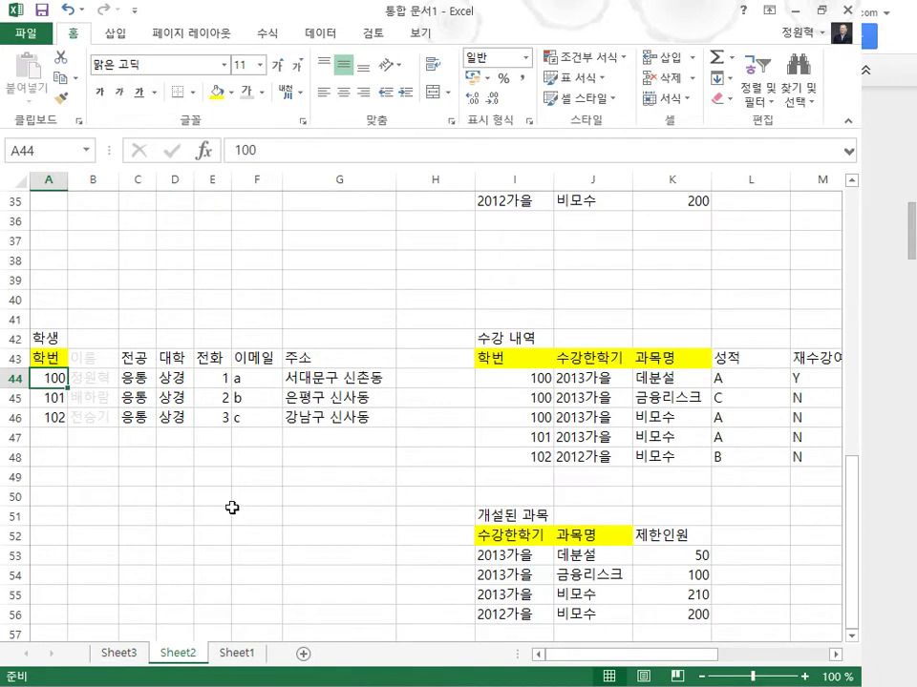
# Step: Examine whether each 전공 value determines its 대학 value in C43:D46 of the copied 학생 table
pyautogui.moveTo(134, 358); pyautogui.dragTo(168, 418)
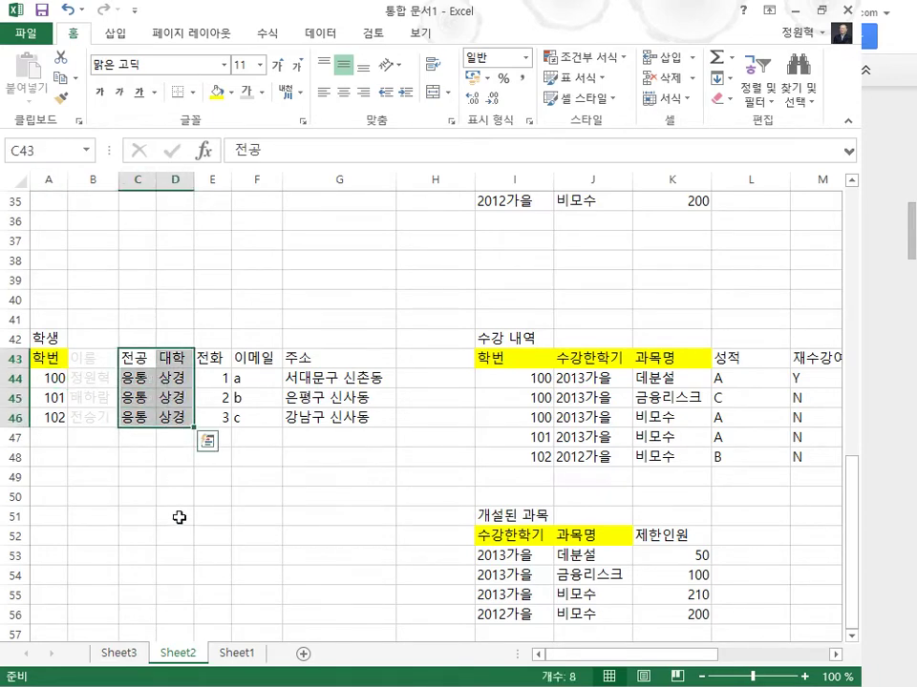
pyautogui.click(130, 358)
pyautogui.click(174, 357)
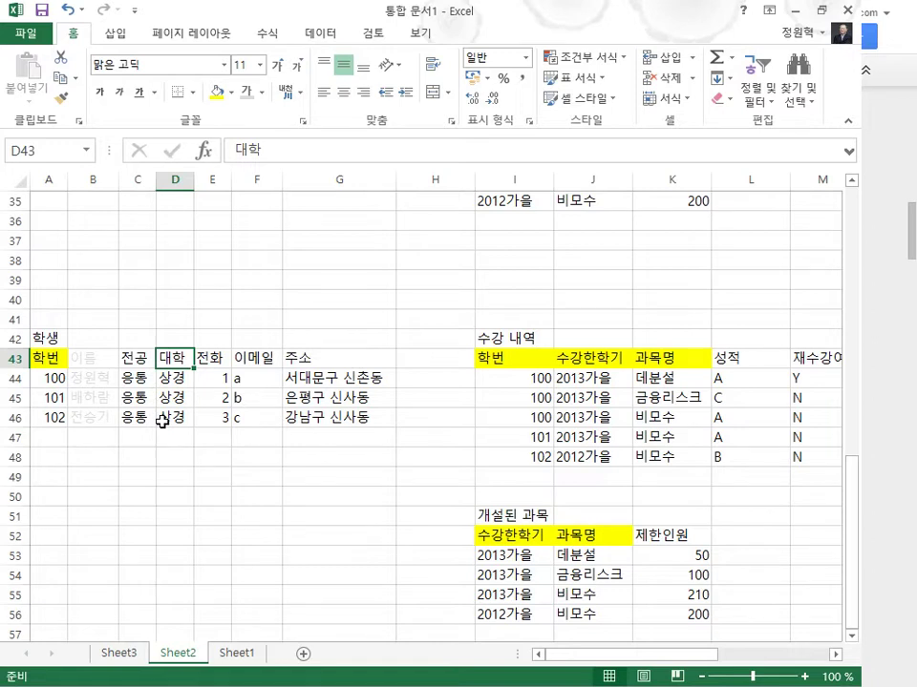
pyautogui.click(143, 380)
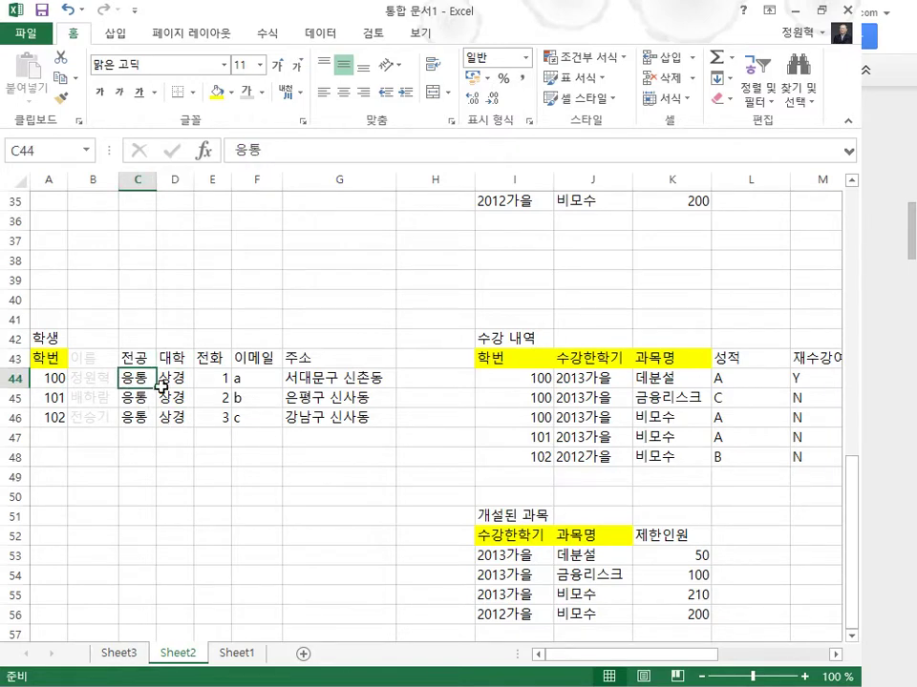
pyautogui.click(174, 383)
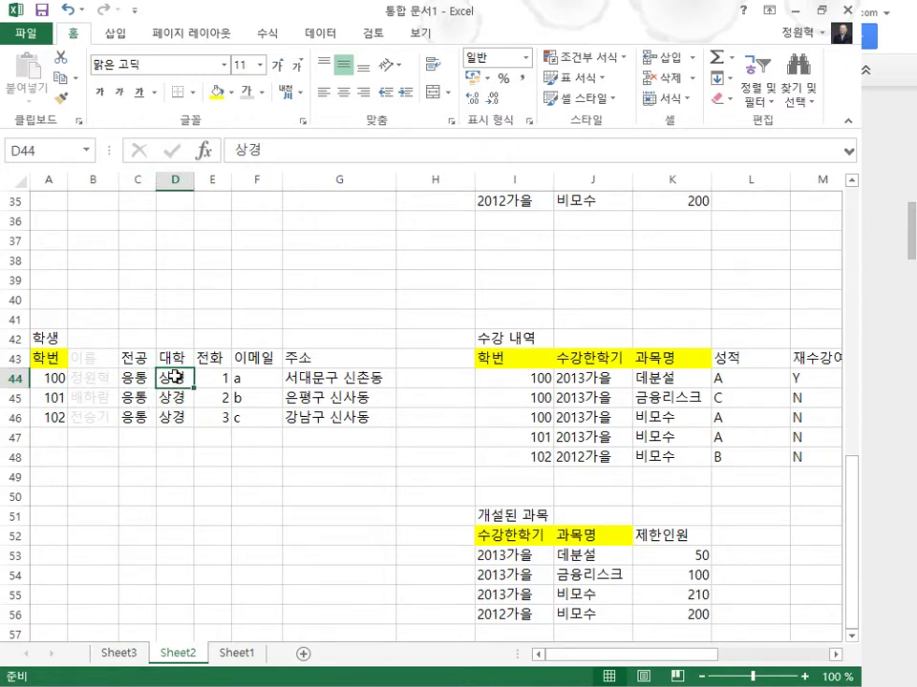
pyautogui.click(134, 378)
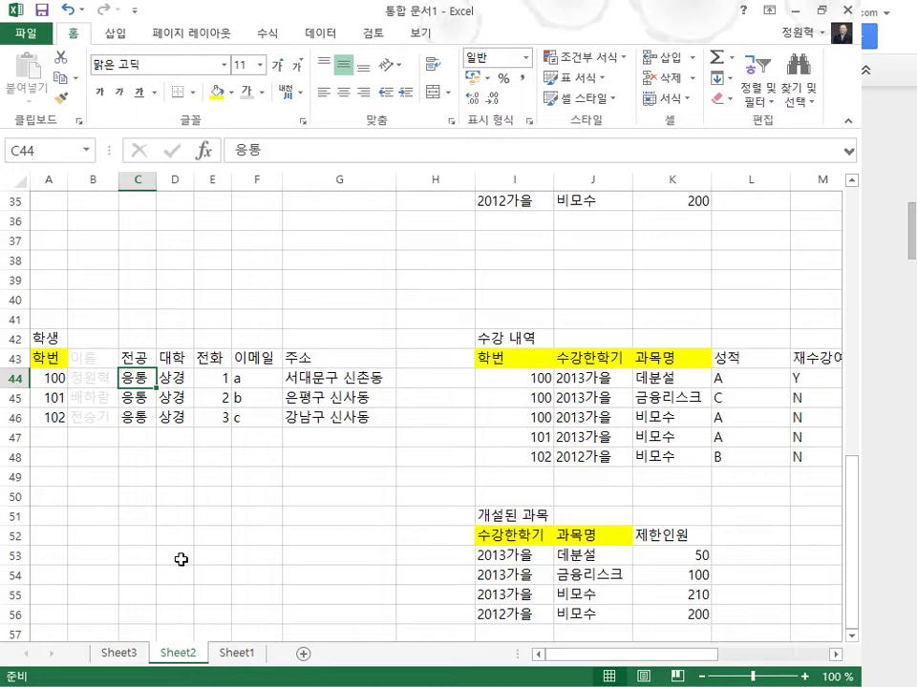
pyautogui.click(176, 360)
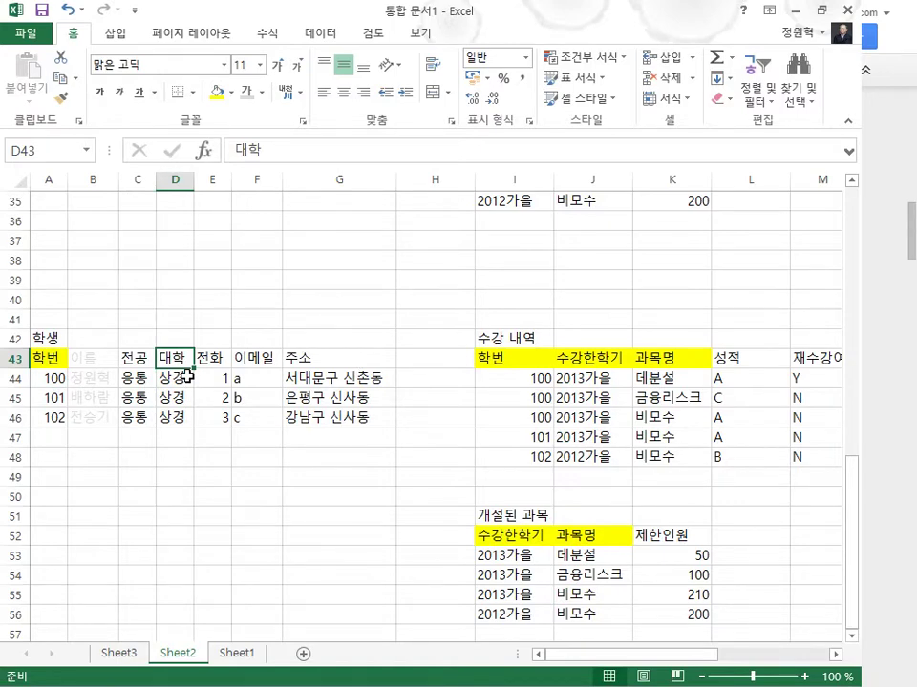
pyautogui.click(174, 380)
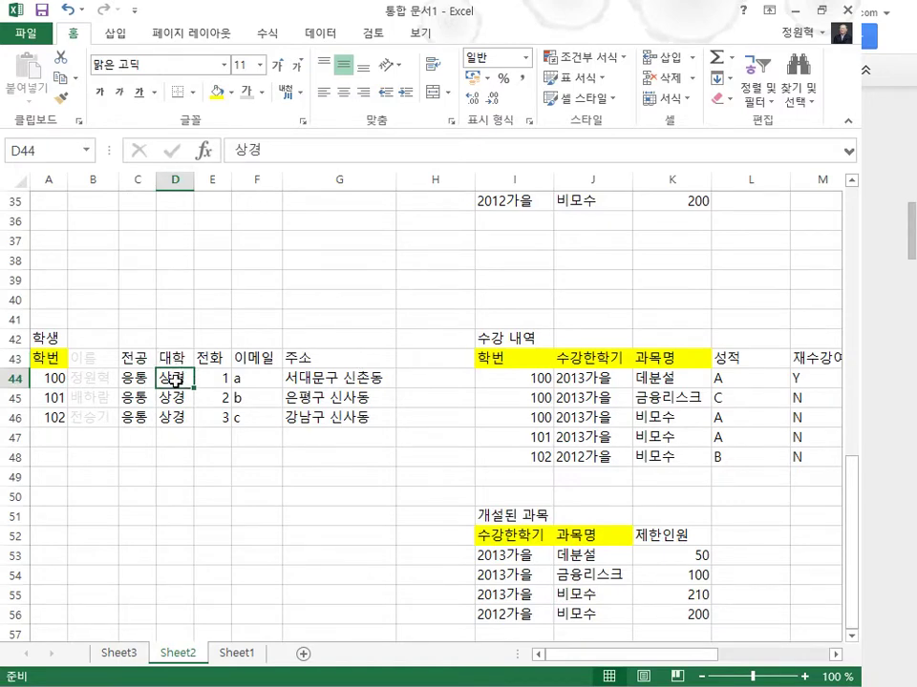
pyautogui.click(140, 380)
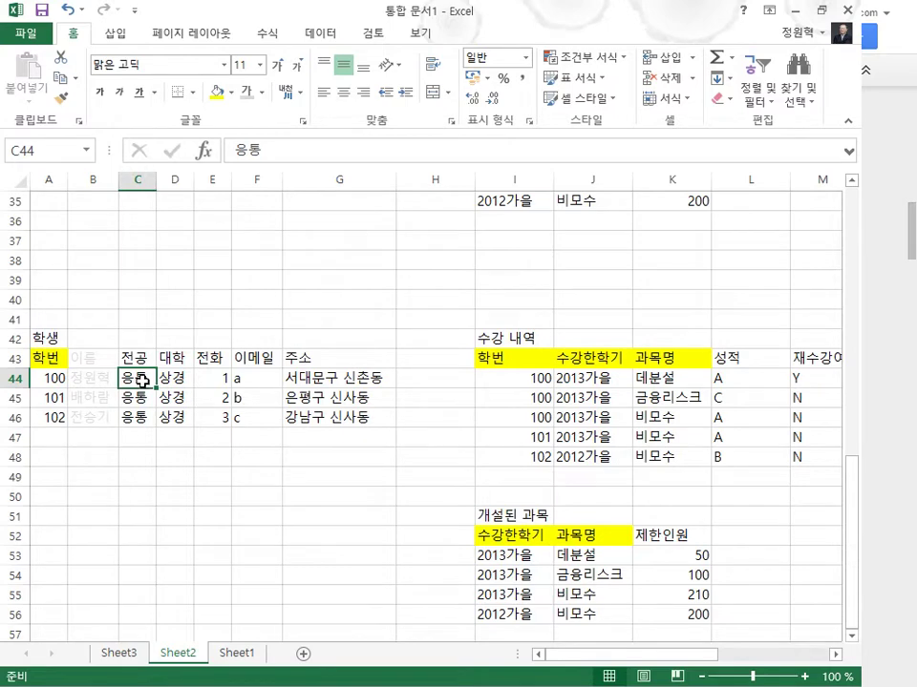
pyautogui.press('Right')
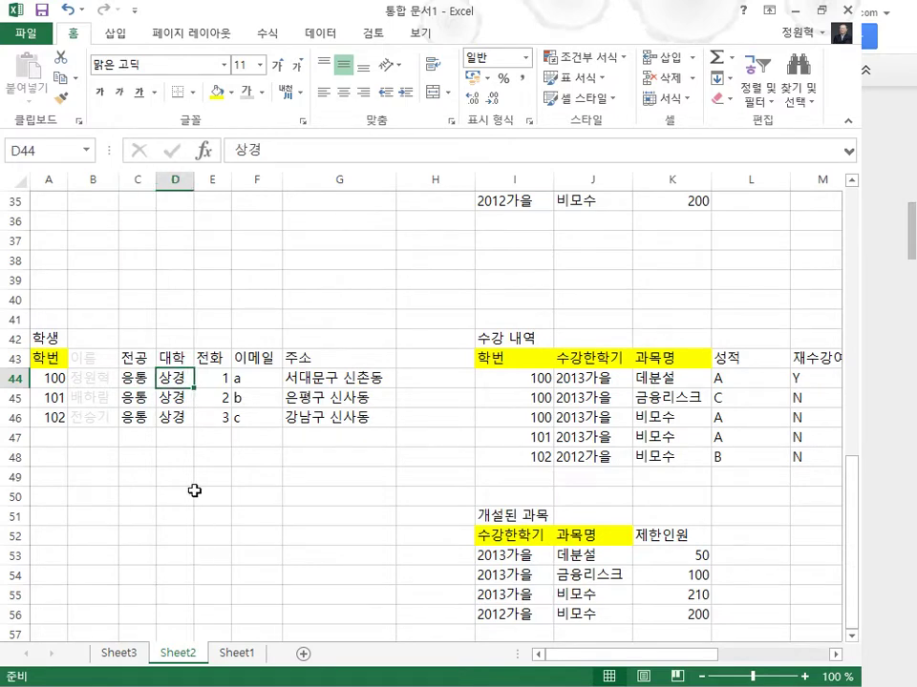
# Step: Move the 대학 column, D43:D46, out of the copied 학생 table to D49:D52
pyautogui.moveTo(139, 357); pyautogui.dragTo(134, 417)
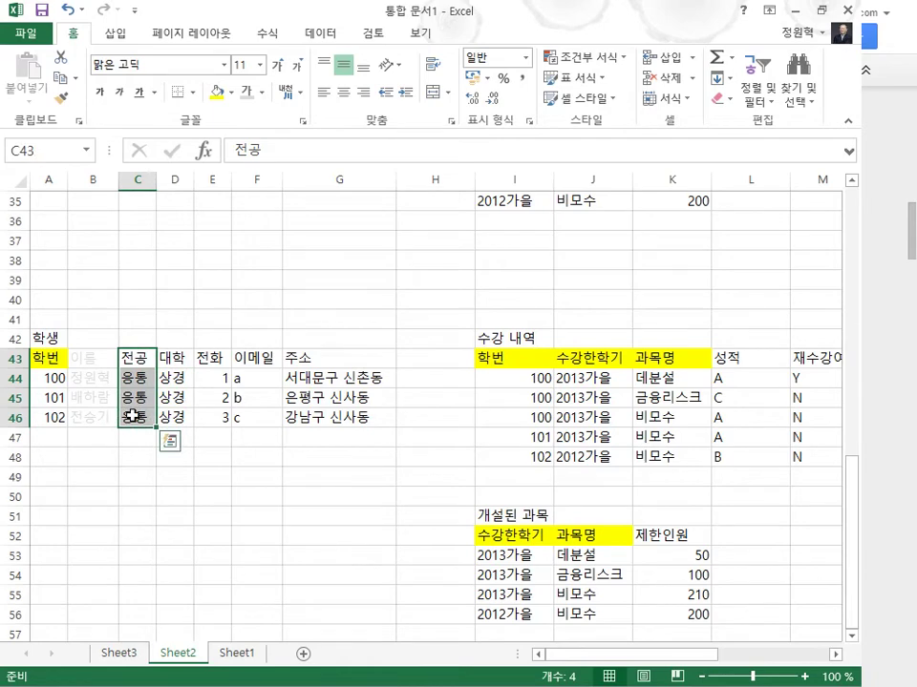
pyautogui.moveTo(174, 357); pyautogui.dragTo(176, 419)
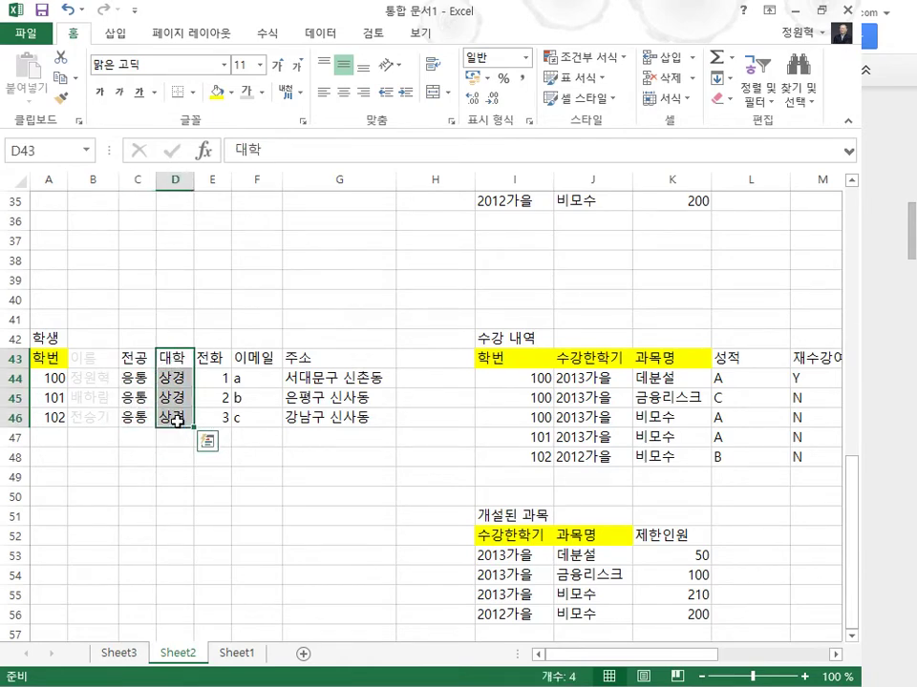
pyautogui.hotkey('ctrl', 'x')
pyautogui.click(177, 480)
pyautogui.hotkey('ctrl', 'v')
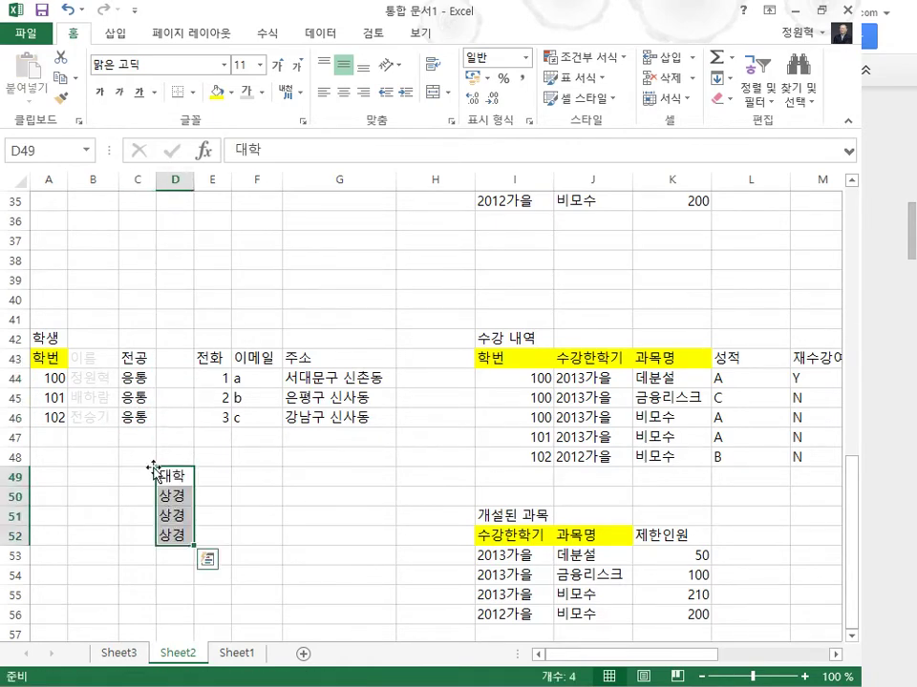
# Step: Copy the 전공 column, C43:C46, to C49:C52 beside the separated 대학 column
pyautogui.moveTo(134, 358); pyautogui.dragTo(135, 418)
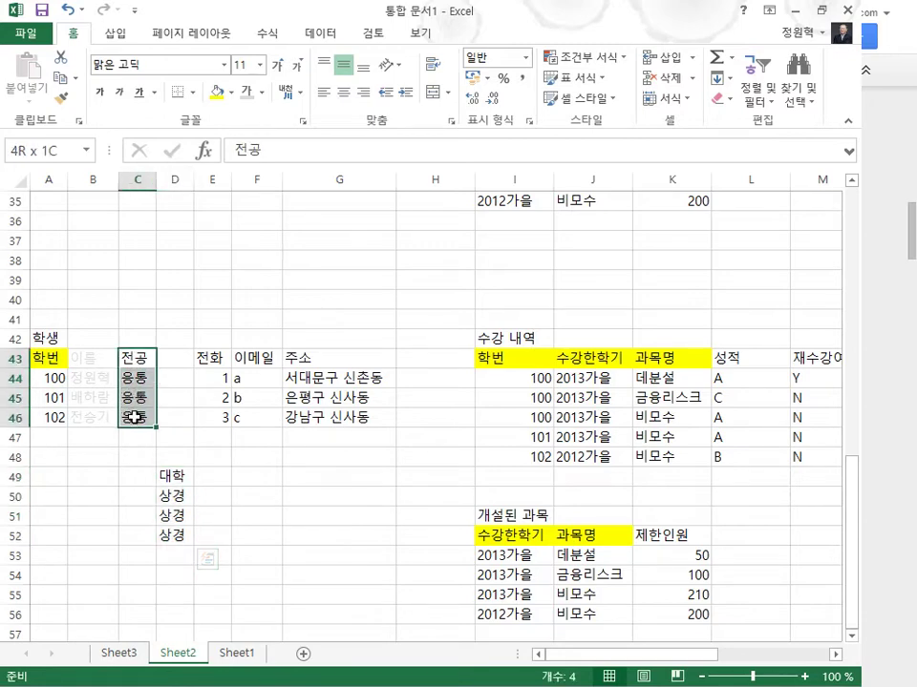
pyautogui.click(174, 475)
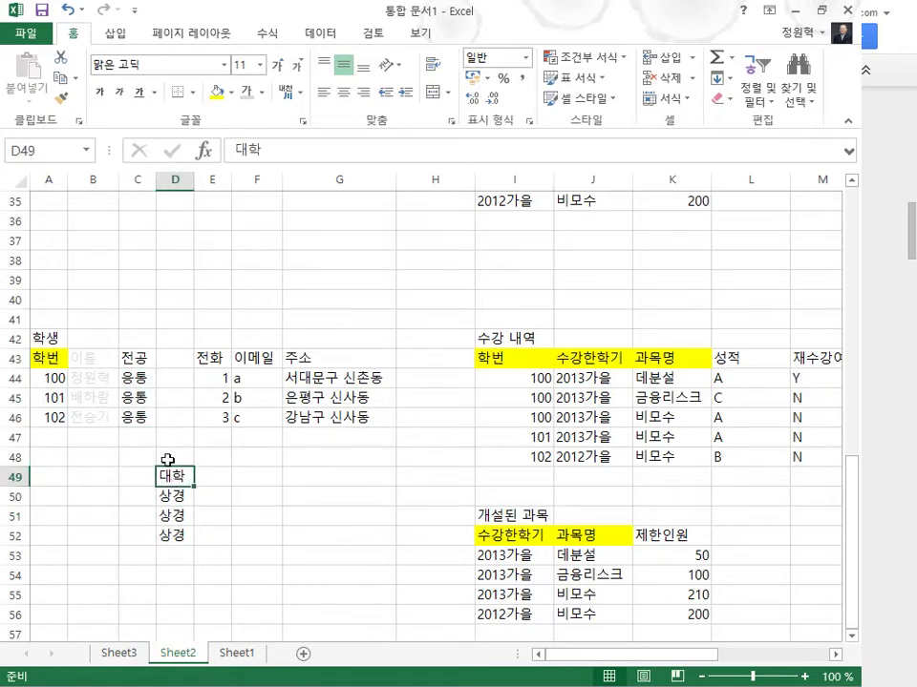
pyautogui.moveTo(132, 359); pyautogui.dragTo(136, 417)
pyautogui.hotkey('ctrl', 'x')
pyautogui.click(139, 476)
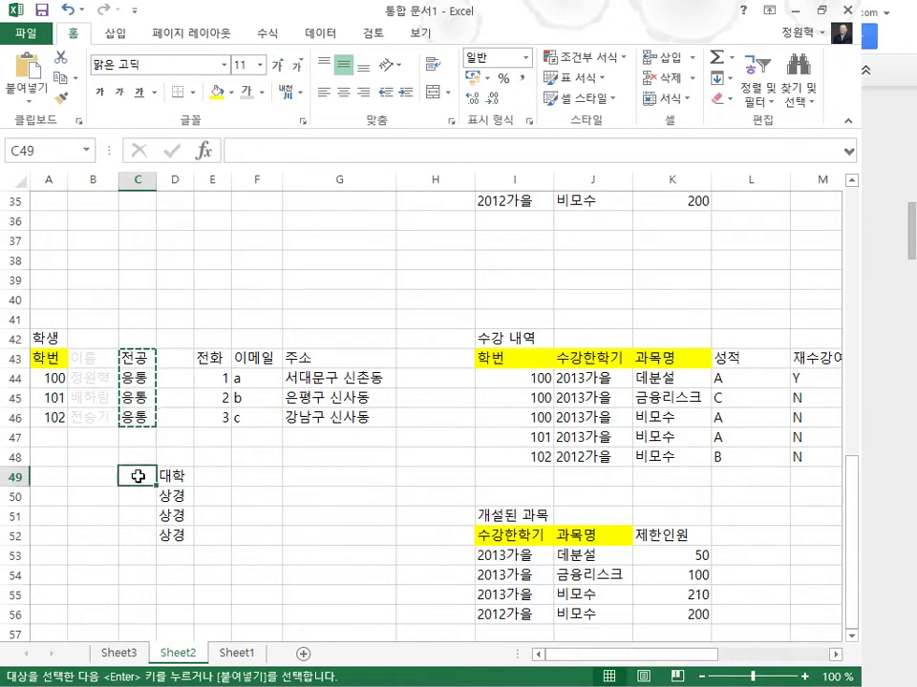
pyautogui.hotkey('ctrl', 'v')
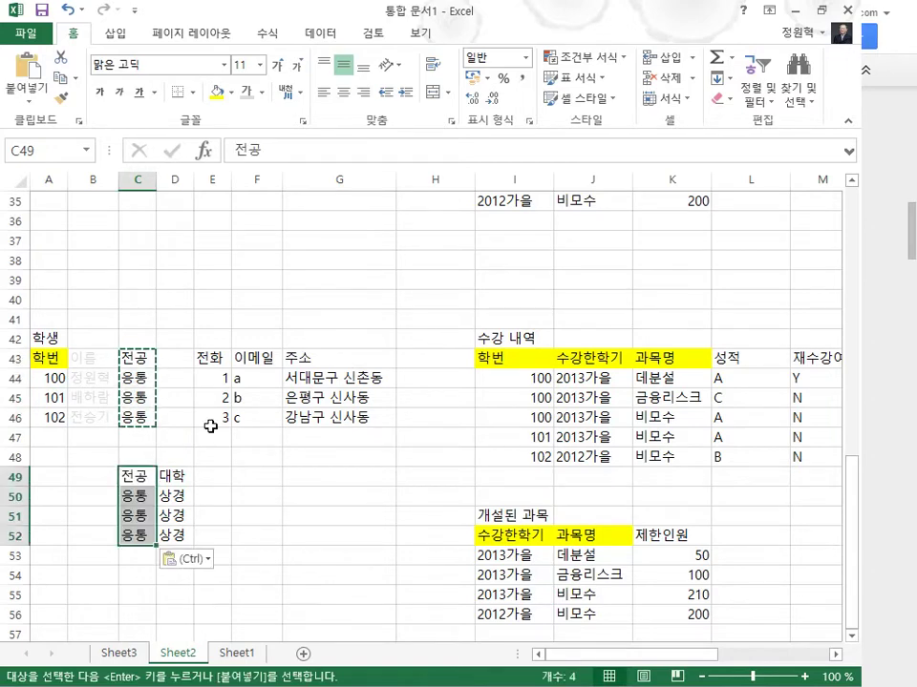
# Step: Delete the empty cells D43:D46 in the copied 학생 table, shifting the remaining cells left
pyautogui.moveTo(211, 358); pyautogui.dragTo(306, 425)
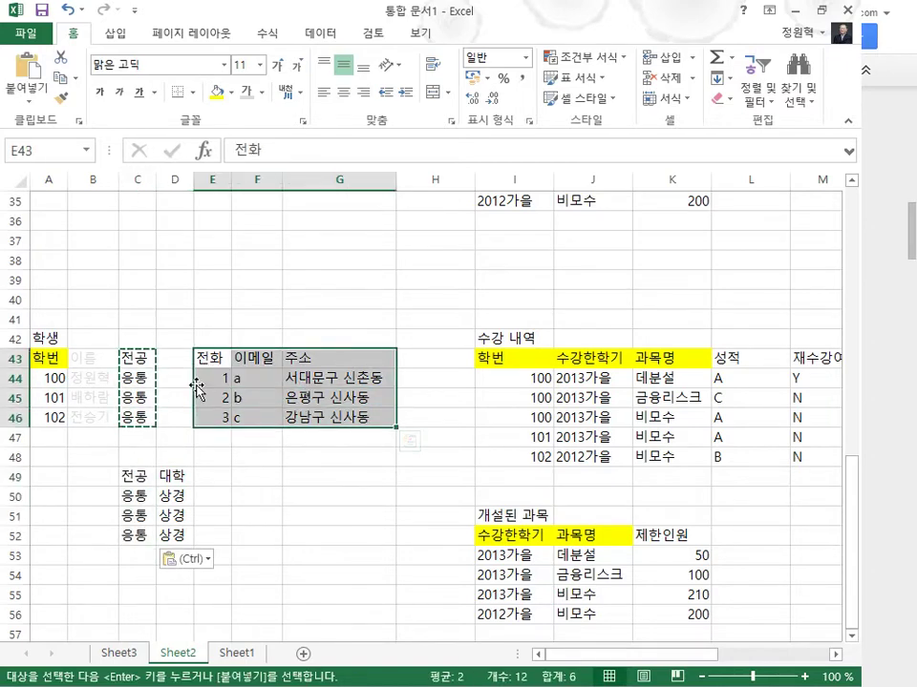
pyautogui.moveTo(177, 359); pyautogui.dragTo(180, 415)
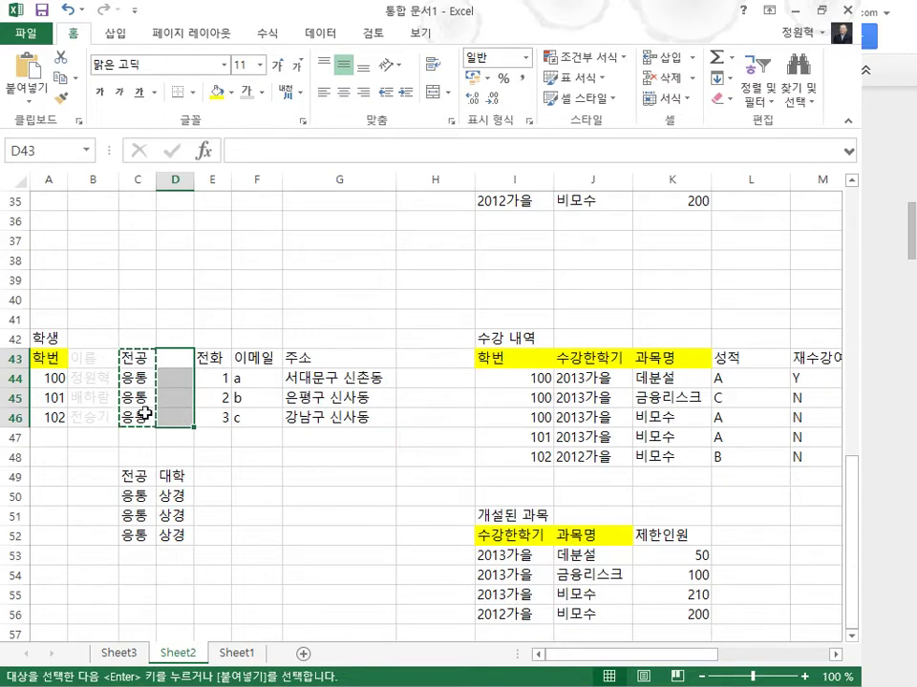
pyautogui.hotkey('ctrl', '-')
pyautogui.press('Return')
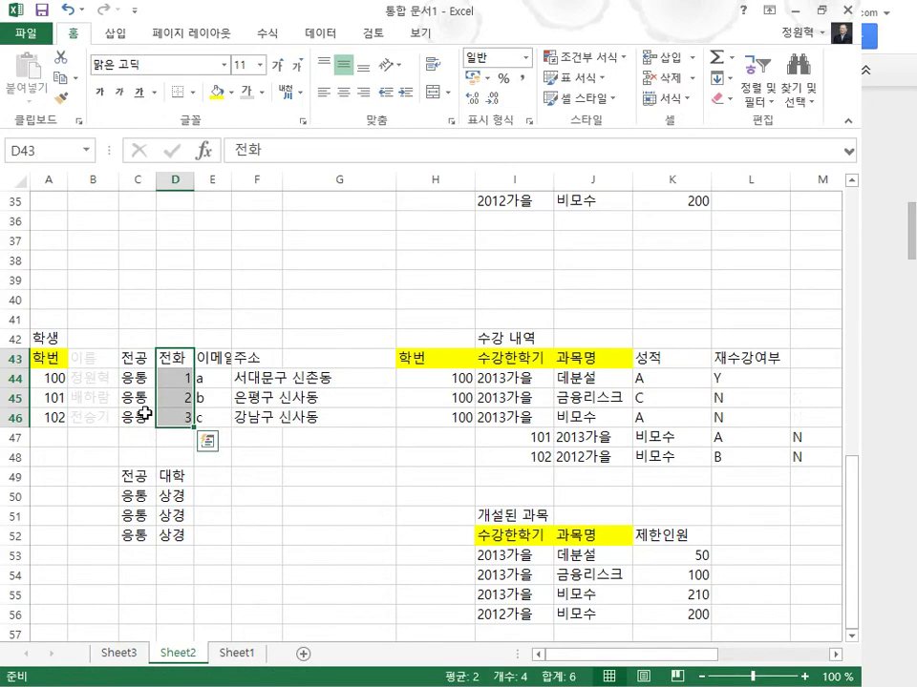
# Step: Fill the 전공 header in C49 yellow as the key and clear the duplicate entries in C51:D52
pyautogui.click(136, 478)
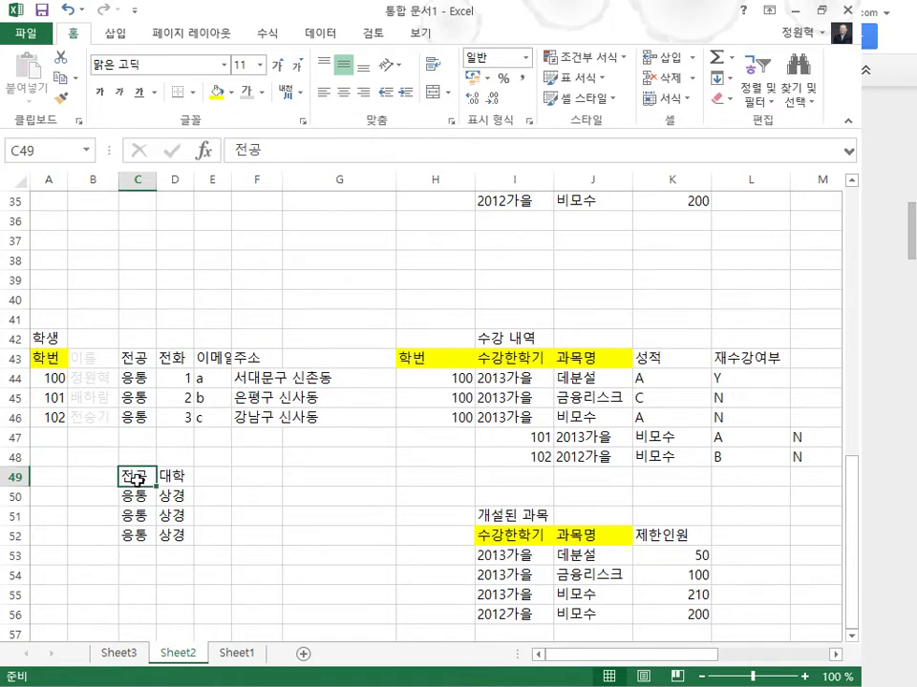
pyautogui.click(220, 93)
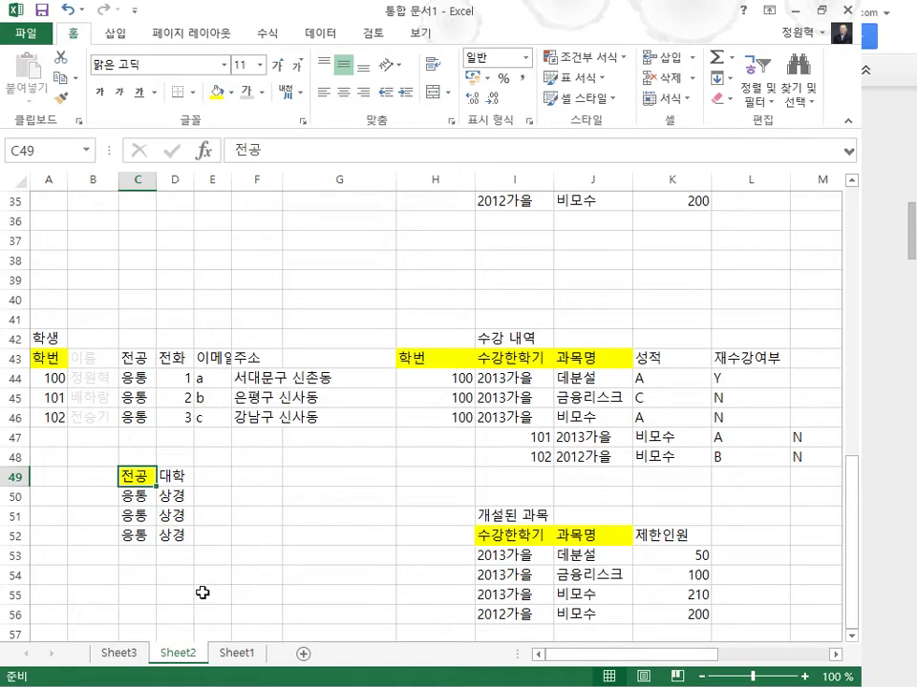
pyautogui.moveTo(154, 520); pyautogui.dragTo(173, 539)
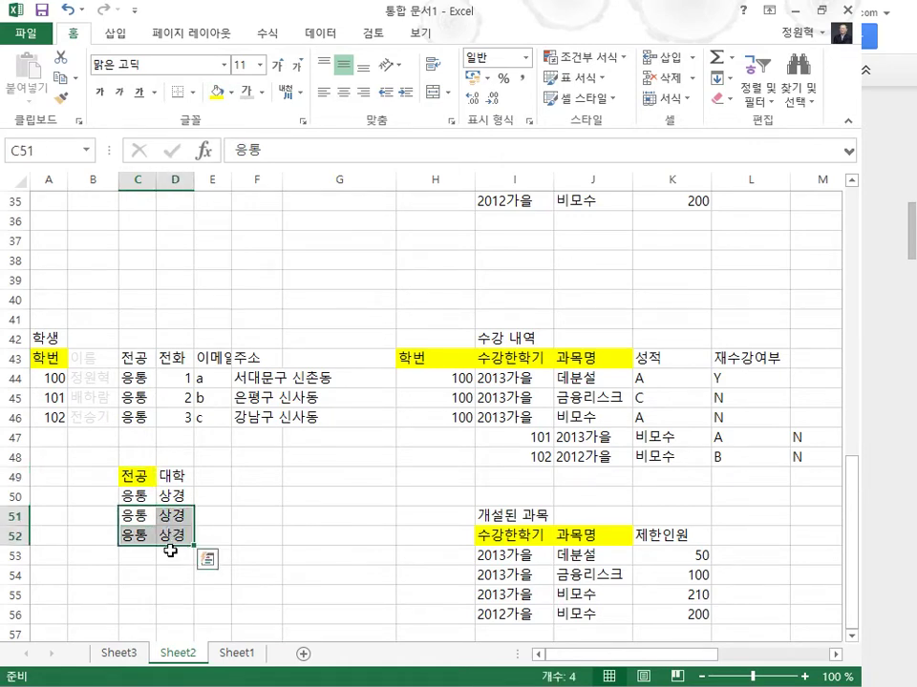
pyautogui.press('Delete')
# Step: Add a row to the separated 전공 table with 경영 in C51 and 상경 in D51
pyautogui.click(148, 522)
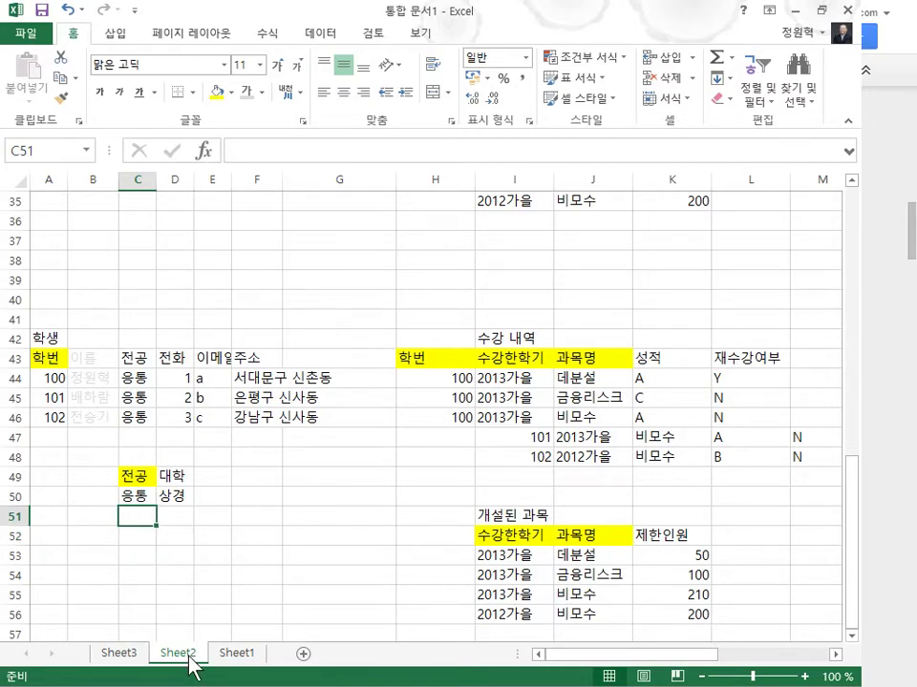
pyautogui.write('사')
pyautogui.press('BackSpace')
pyautogui.press('BackSpace')
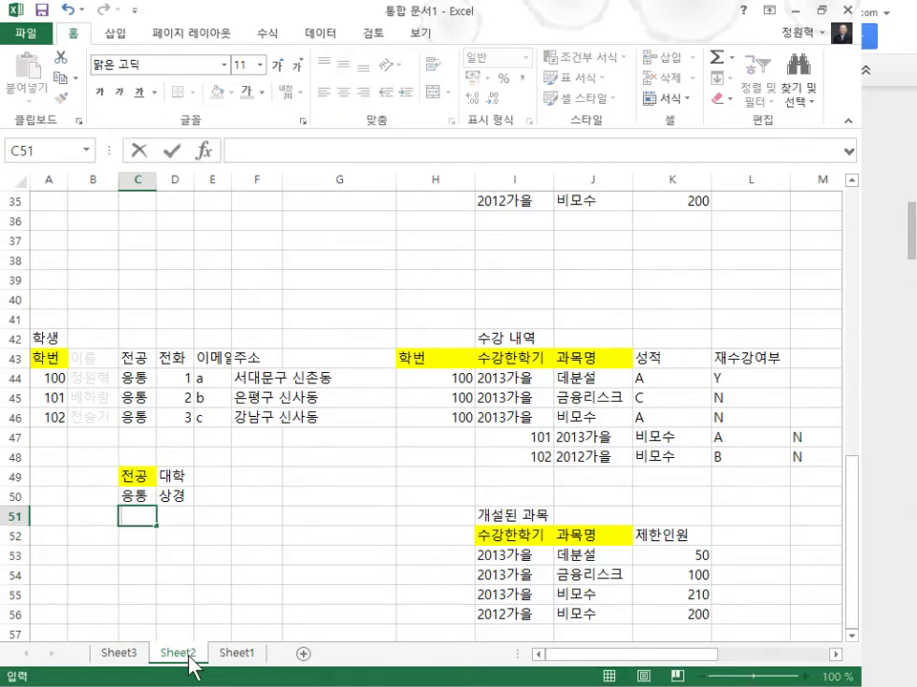
pyautogui.write('경영')
pyautogui.press('Tab')
pyautogui.write('상겨ㅇ')
pyautogui.press('Return')
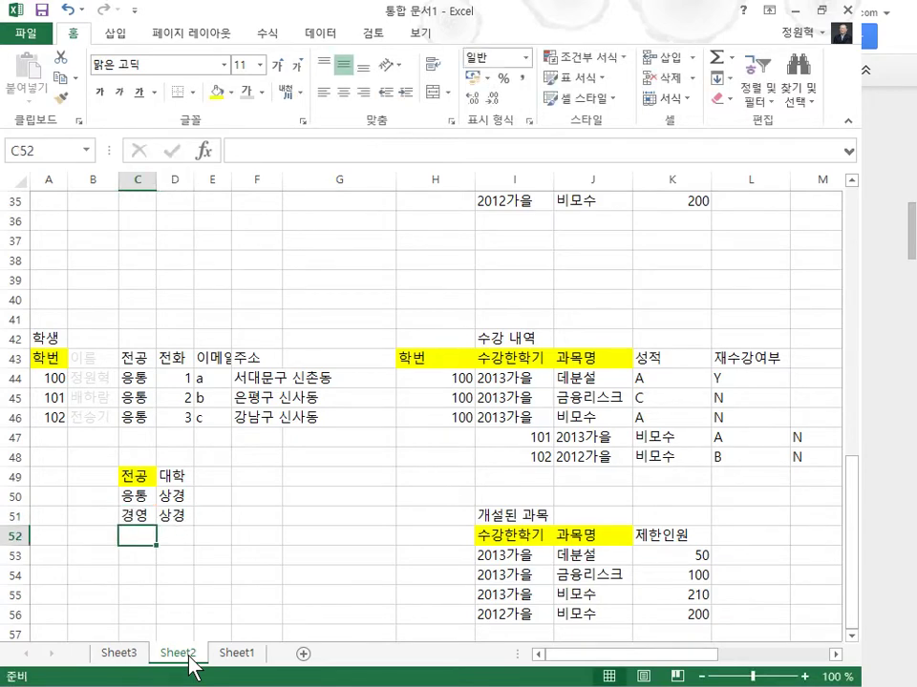
# Step: Enter 산업공학 in C52 and 공과 in D52, and fit column C's width to its contents
pyautogui.write('산업공학')
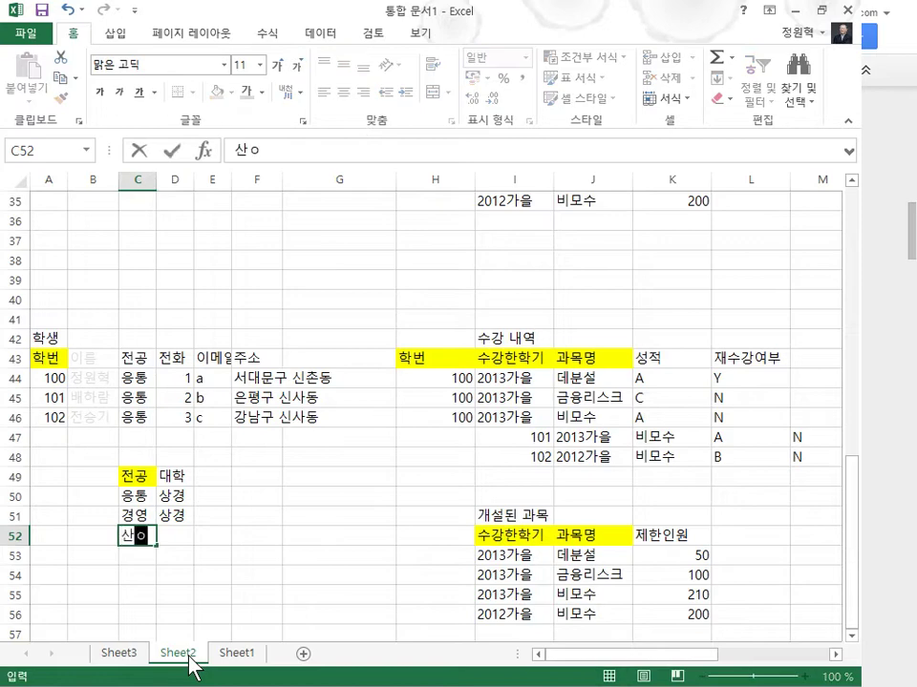
pyautogui.press('Tab')
pyautogui.write('공과')
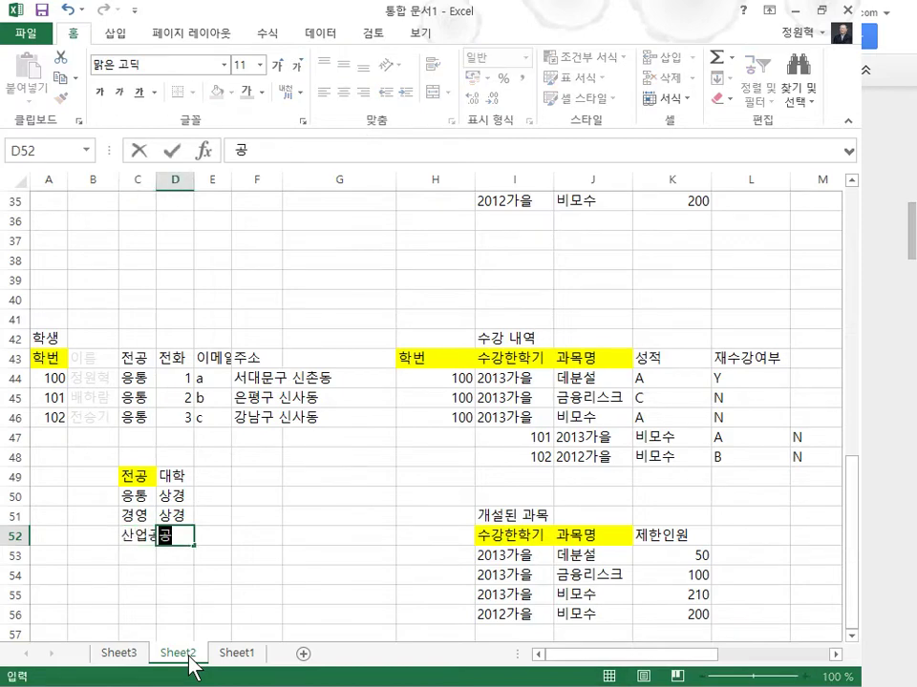
pyautogui.press('Return')
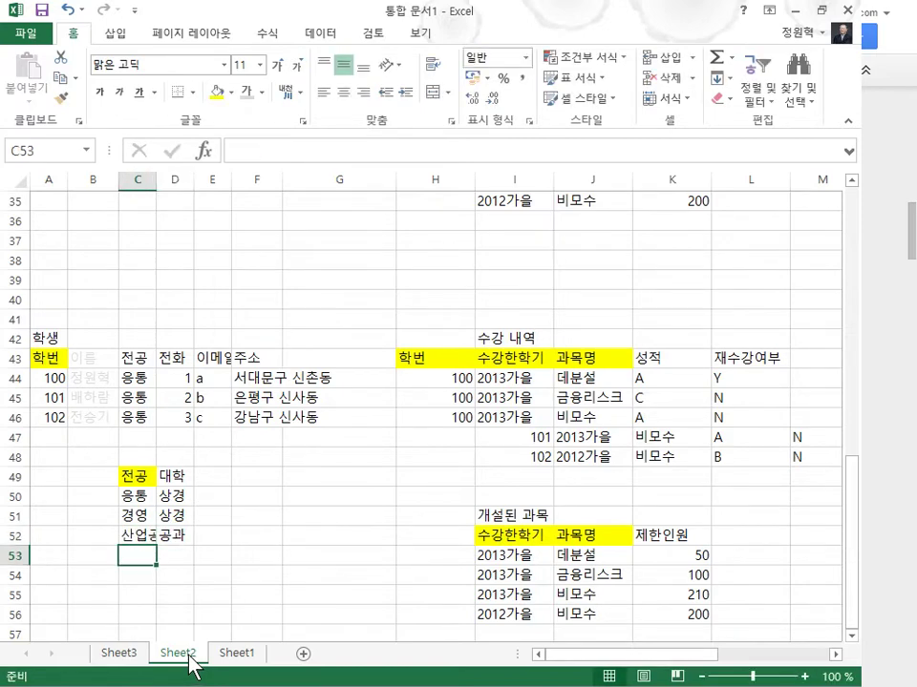
pyautogui.doubleClick(155, 177)
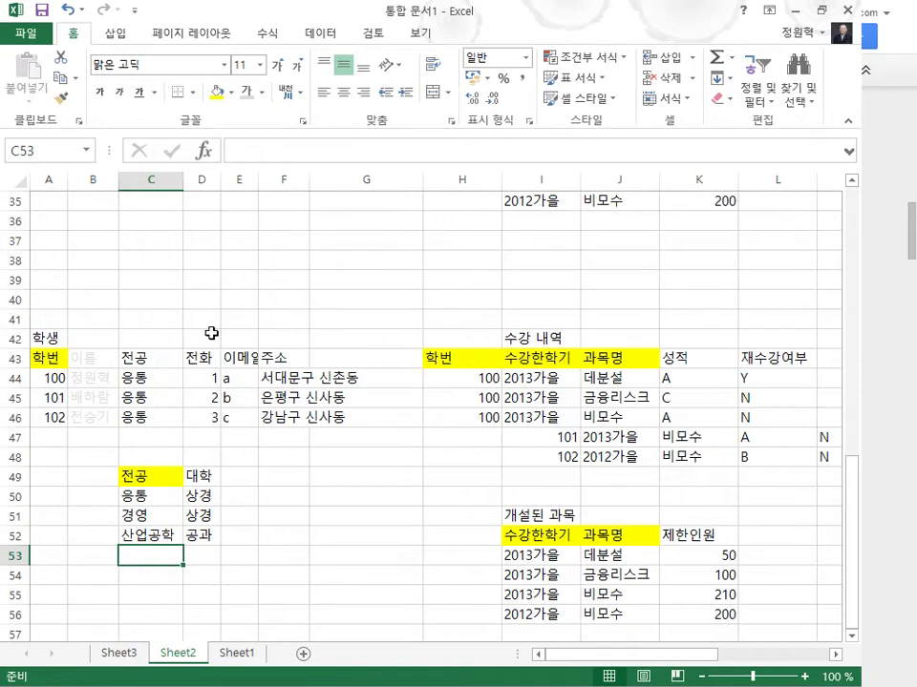
# Step: Examine how 전공 in the 학생 table corresponds to the 전공 key and 대학 values in the separated table
pyautogui.moveTo(64, 432); pyautogui.dragTo(276, 437)
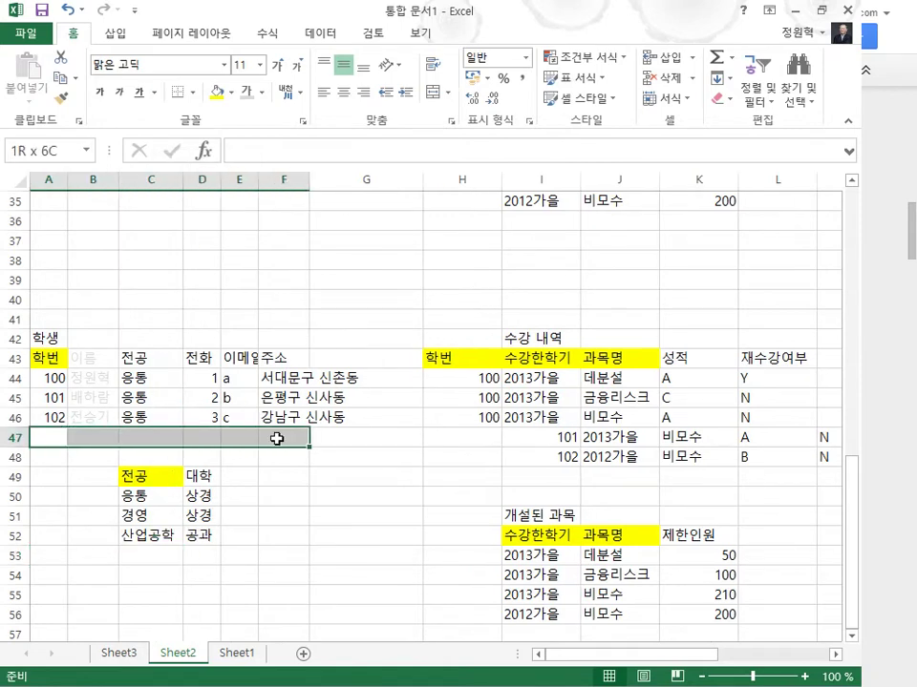
pyautogui.moveTo(116, 536); pyautogui.dragTo(210, 538)
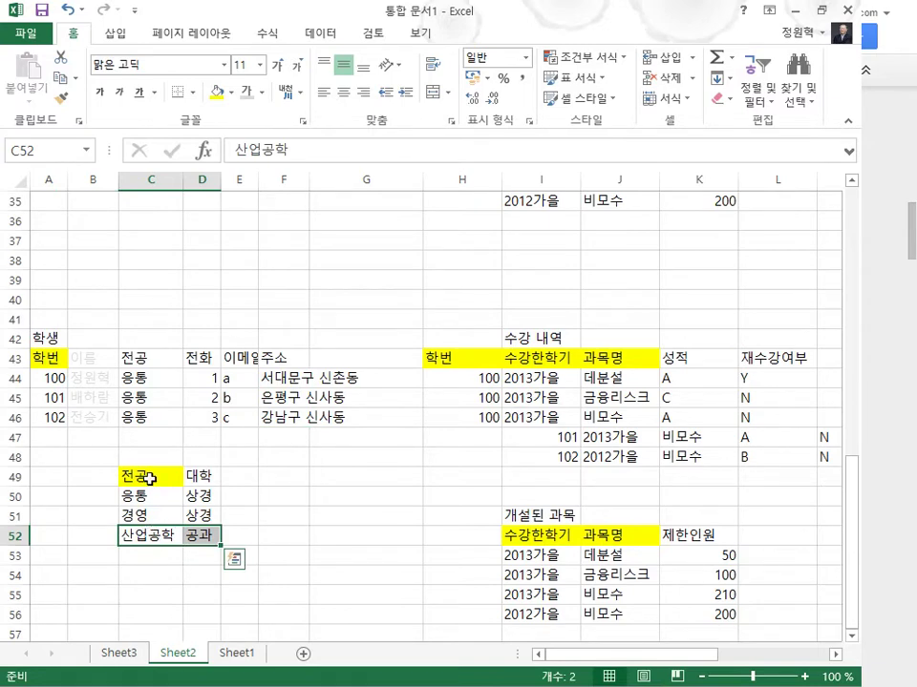
pyautogui.moveTo(148, 476); pyautogui.dragTo(136, 551)
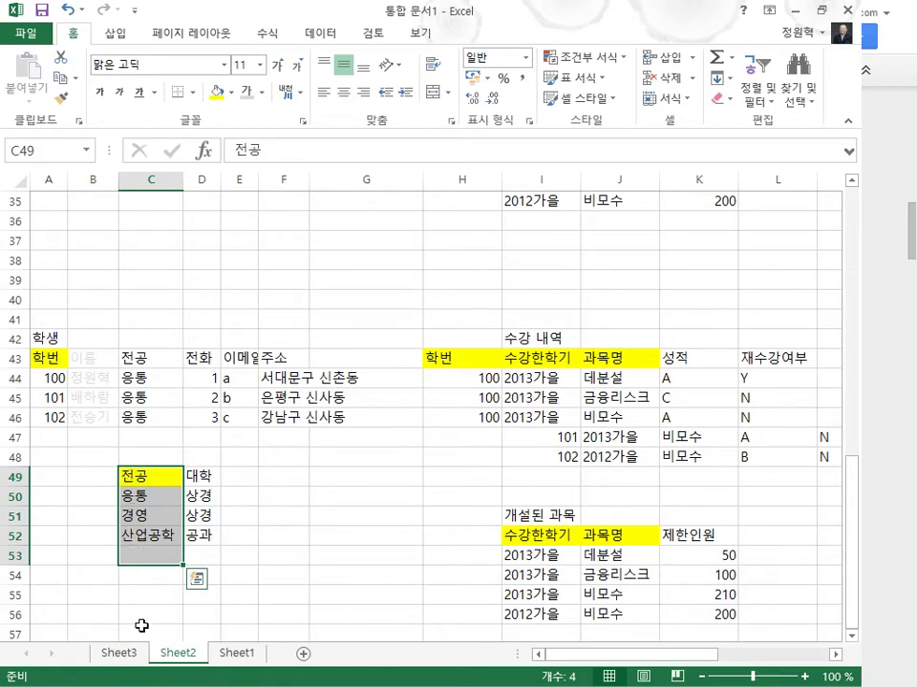
pyautogui.click(209, 481)
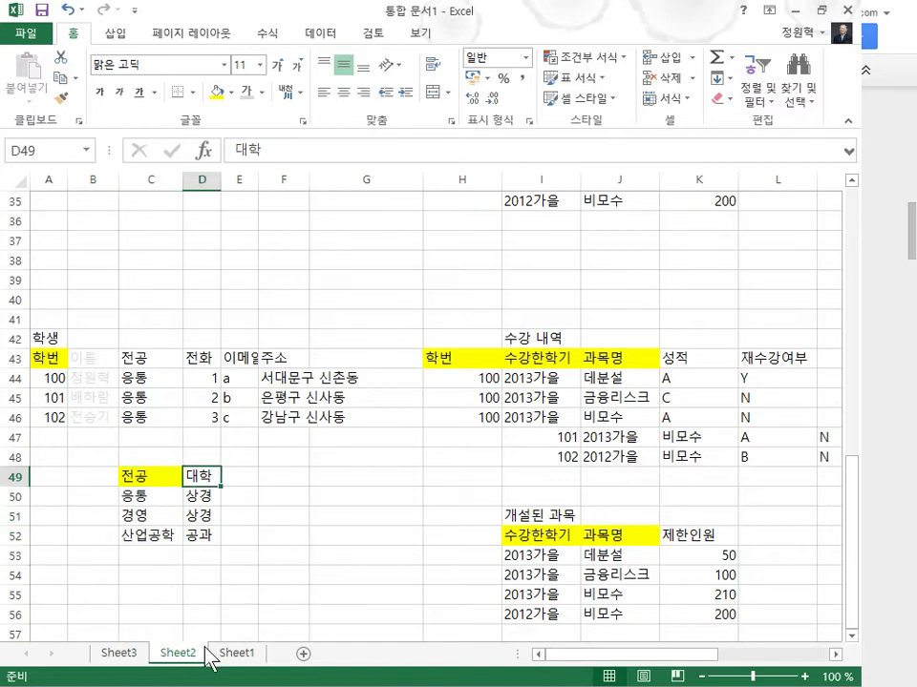
pyautogui.moveTo(130, 358); pyautogui.dragTo(136, 417)
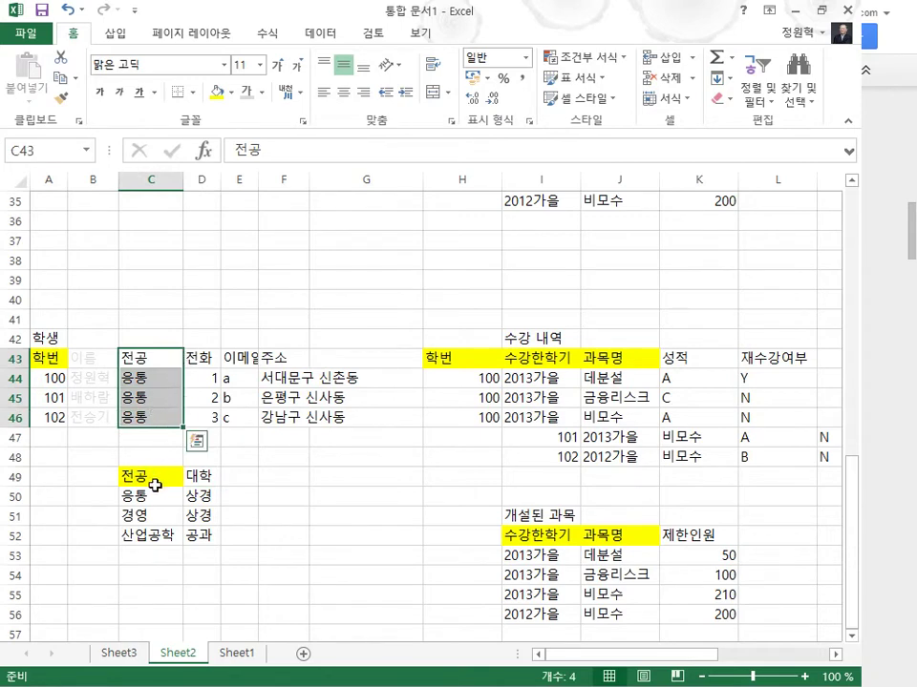
pyautogui.click(146, 378)
pyautogui.click(144, 494)
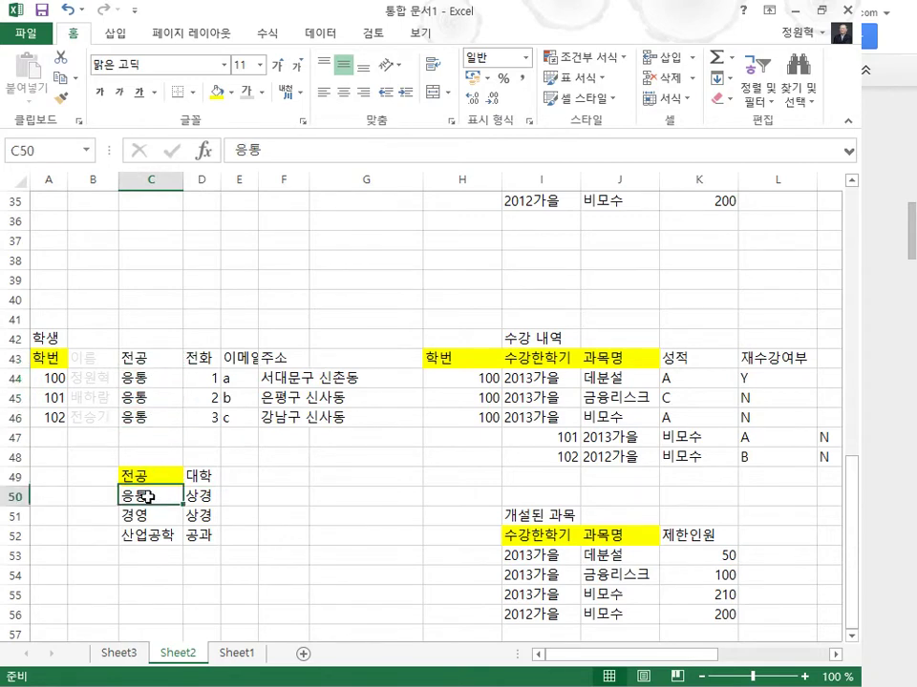
pyautogui.click(208, 497)
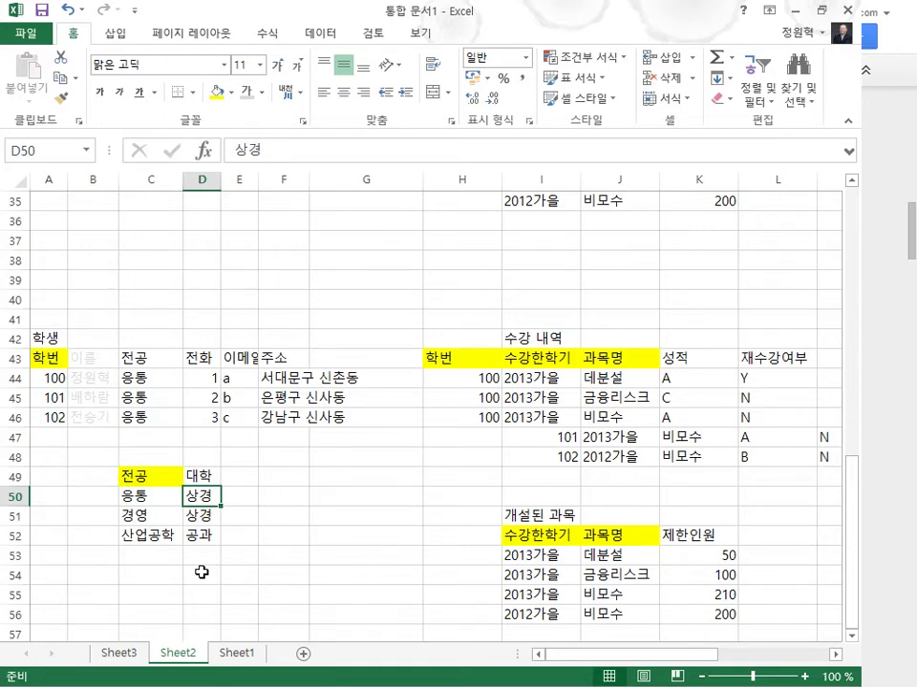
# Step: Move the 전공 and 대학 table from C49:D52 to A51:B54 below the 학생 table
pyautogui.moveTo(143, 458); pyautogui.dragTo(212, 534)
pyautogui.hotkey('ctrl', 'c')
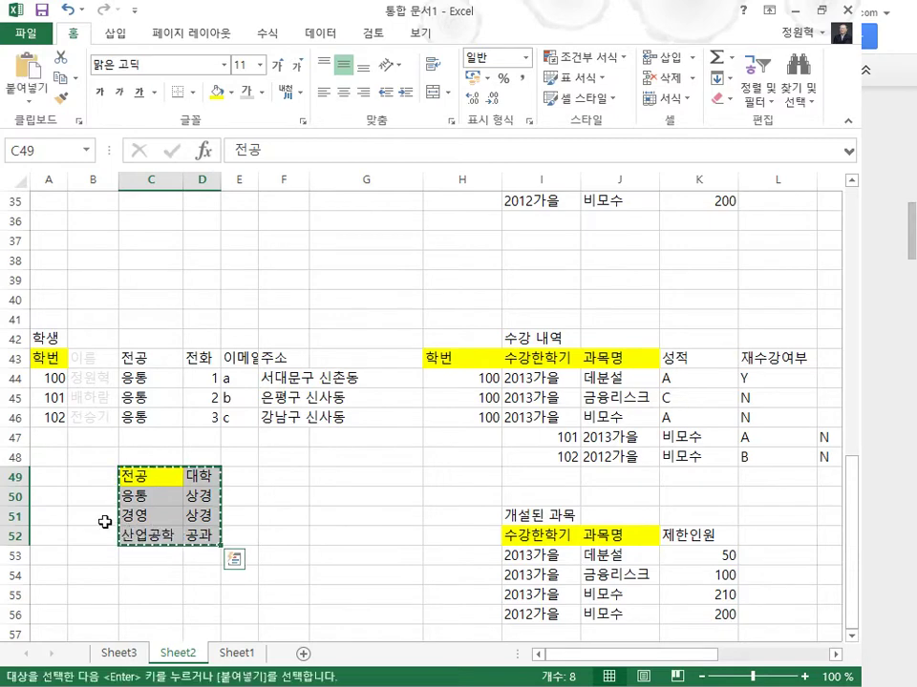
pyautogui.click(73, 519)
pyautogui.click(44, 517)
pyautogui.press('Return')
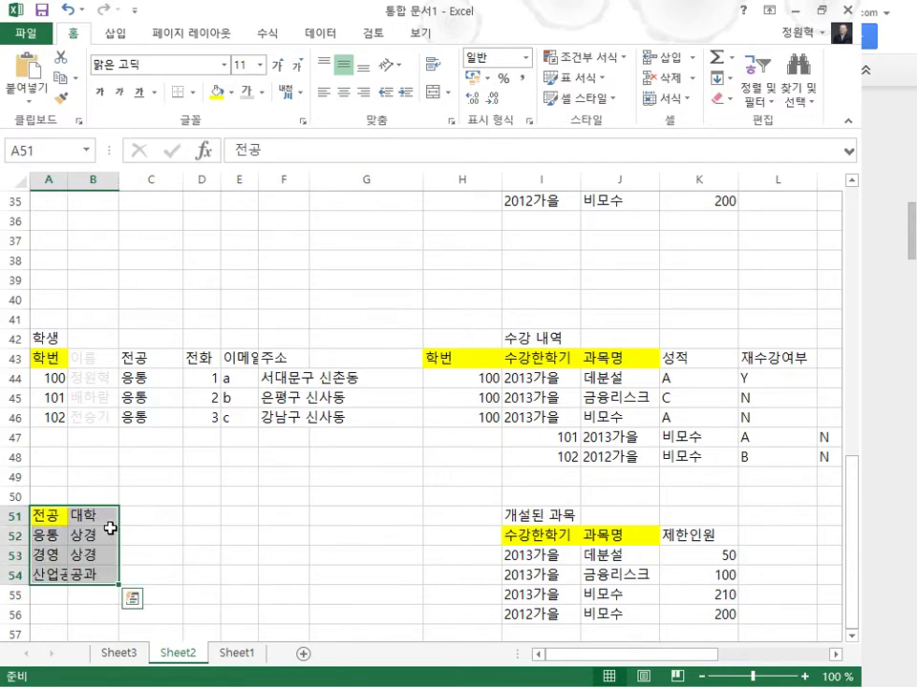
# Step: Title the moved table 전공학과 in A50 and widen column A enough to show 산업공학
pyautogui.click(51, 494)
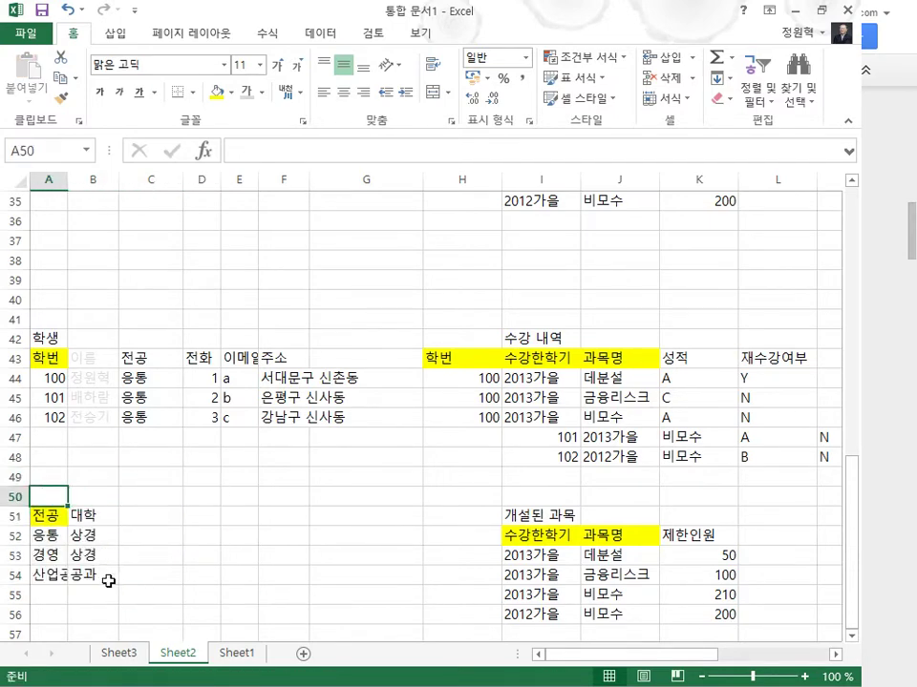
pyautogui.write('전ㄱ 소속')
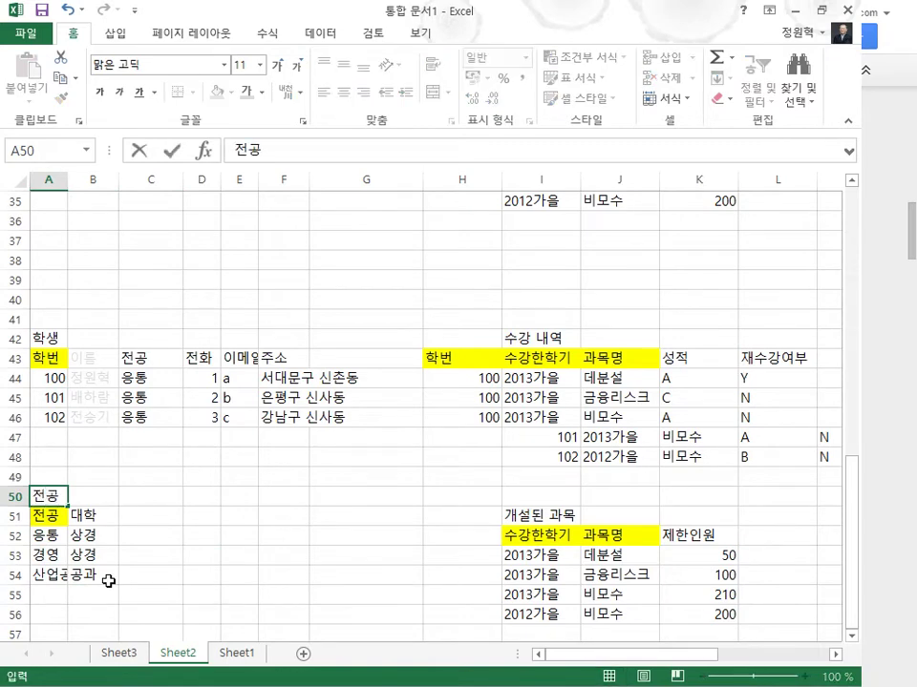
pyautogui.press('BackSpace')
pyautogui.press('BackSpace')
pyautogui.press('BackSpace')
pyautogui.write('학과')
pyautogui.press('Return')
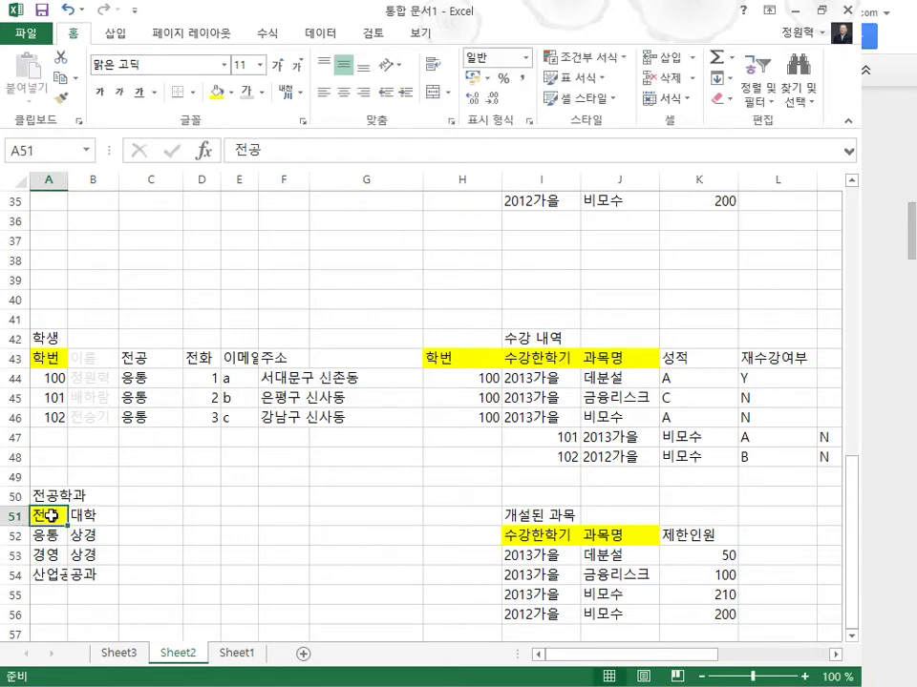
pyautogui.moveTo(68, 181); pyautogui.dragTo(99, 181)
# Step: Add a 학과장 column header in C51 beside 대학, and fit column E's width to the 이메일 header
pyautogui.click(182, 496)
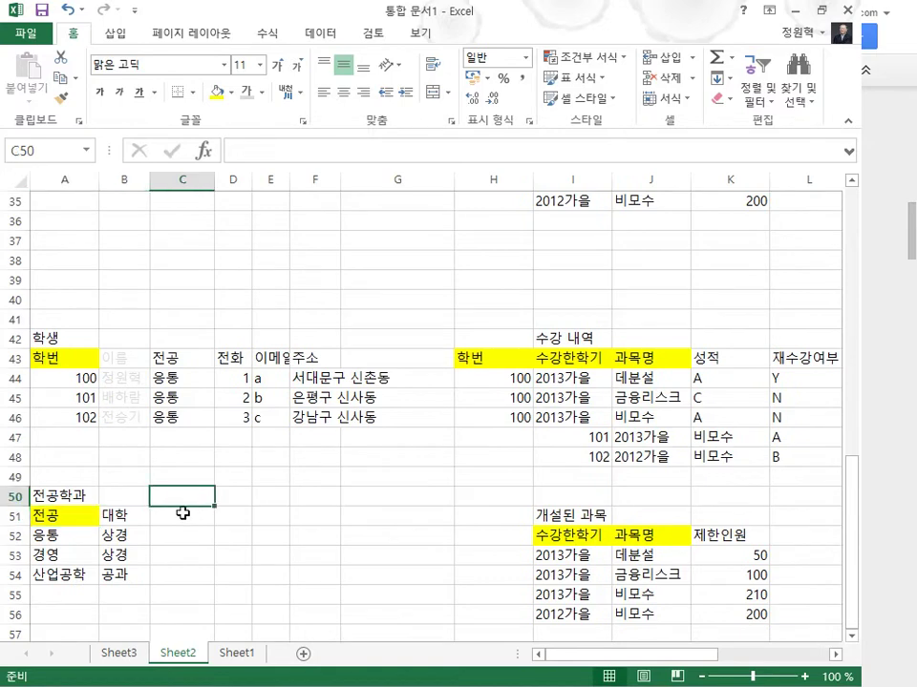
pyautogui.click(181, 513)
pyautogui.write('학과자')
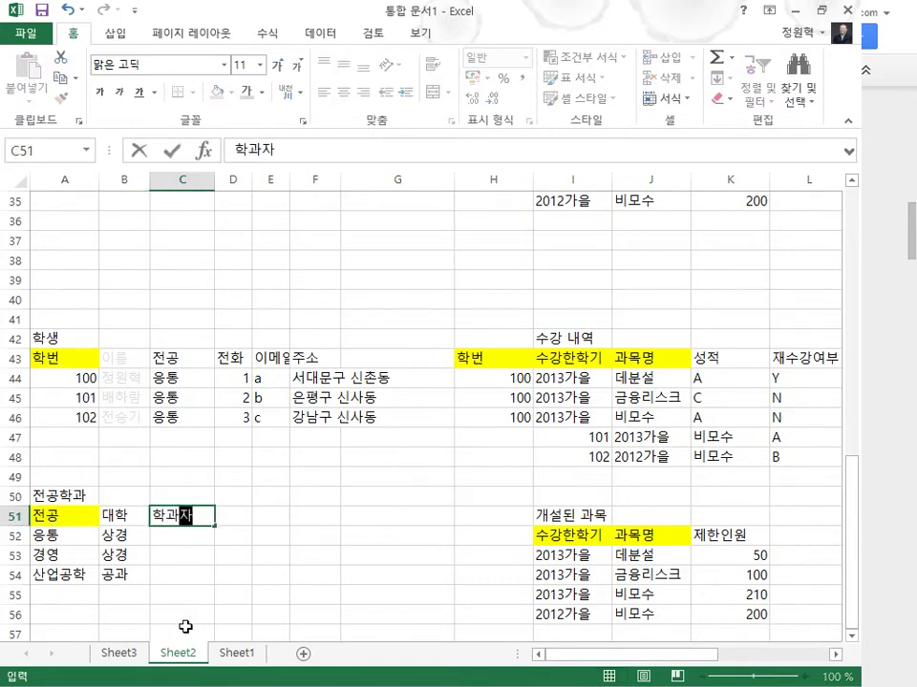
pyautogui.write('ㅇ')
pyautogui.press('Return')
pyautogui.hotkey('shift', 'Down')
pyautogui.hotkey('shift', 'Down')
pyautogui.hotkey('shift', 'Down')
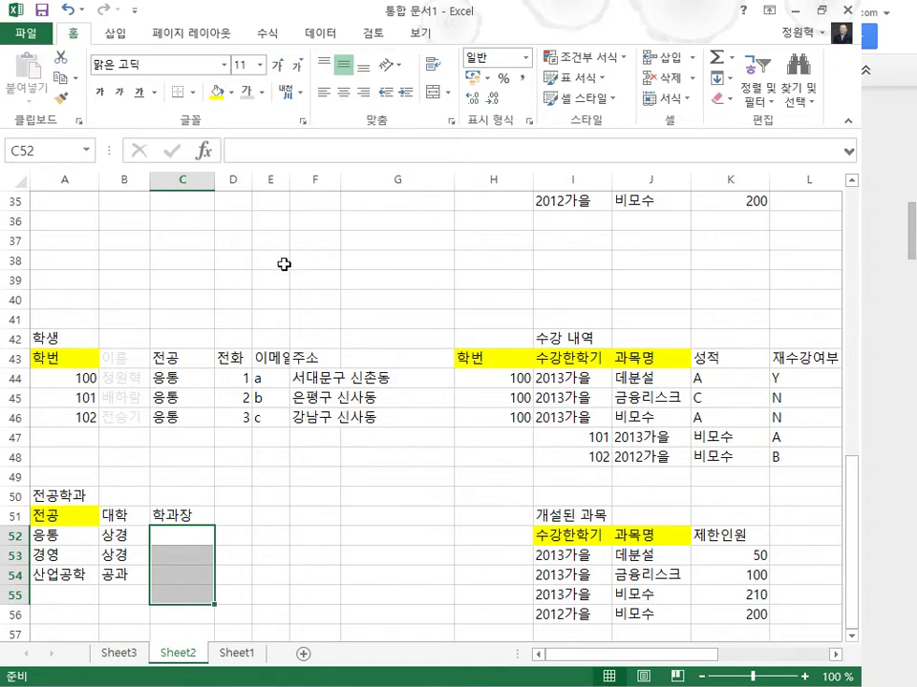
pyautogui.doubleClick(290, 178)
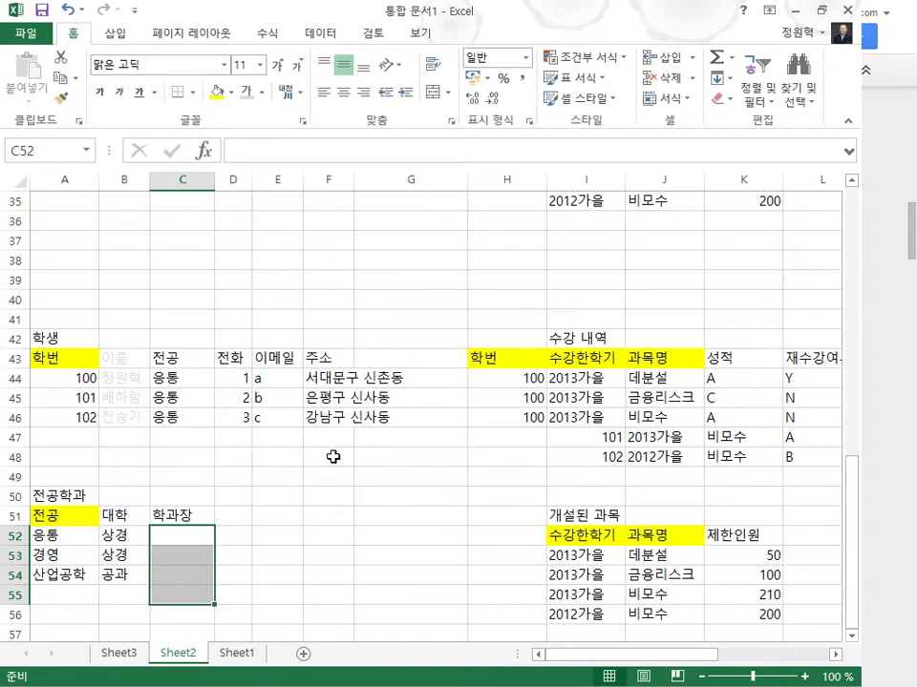
# Step: Move the misaligned 수강 내역 rows for 학번 101 and 102 one column over to H47:L48
pyautogui.click(681, 346)
pyautogui.click(729, 359)
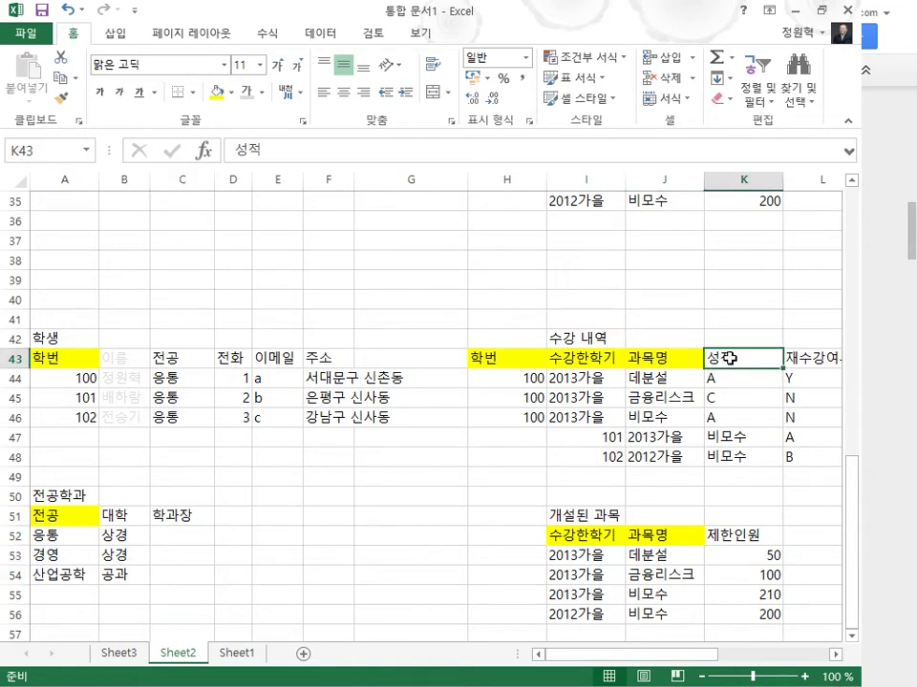
pyautogui.press('Right')
pyautogui.press('Right')
pyautogui.press('Right')
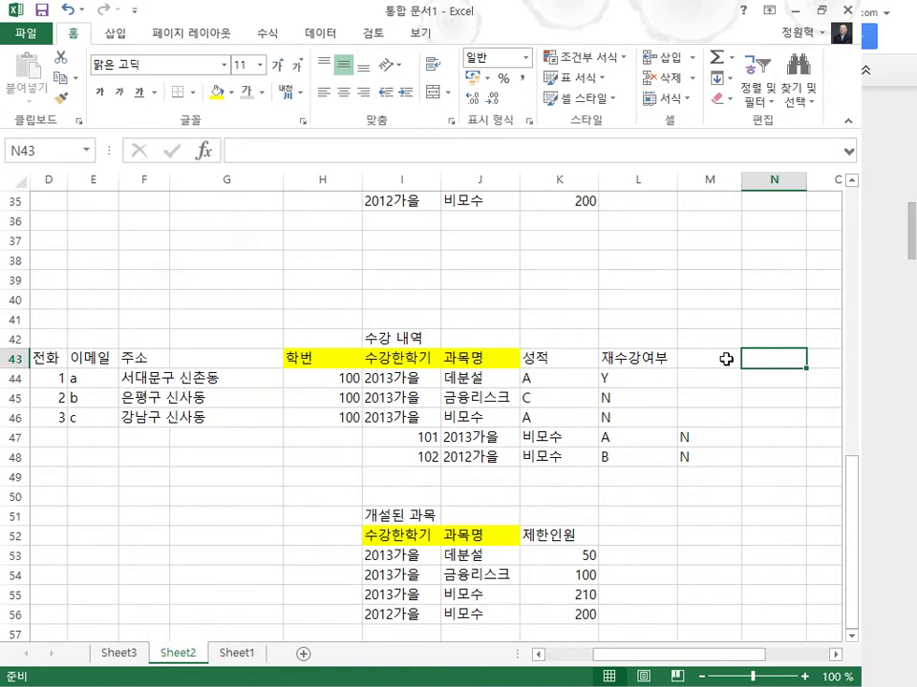
pyautogui.moveTo(426, 438); pyautogui.dragTo(751, 457)
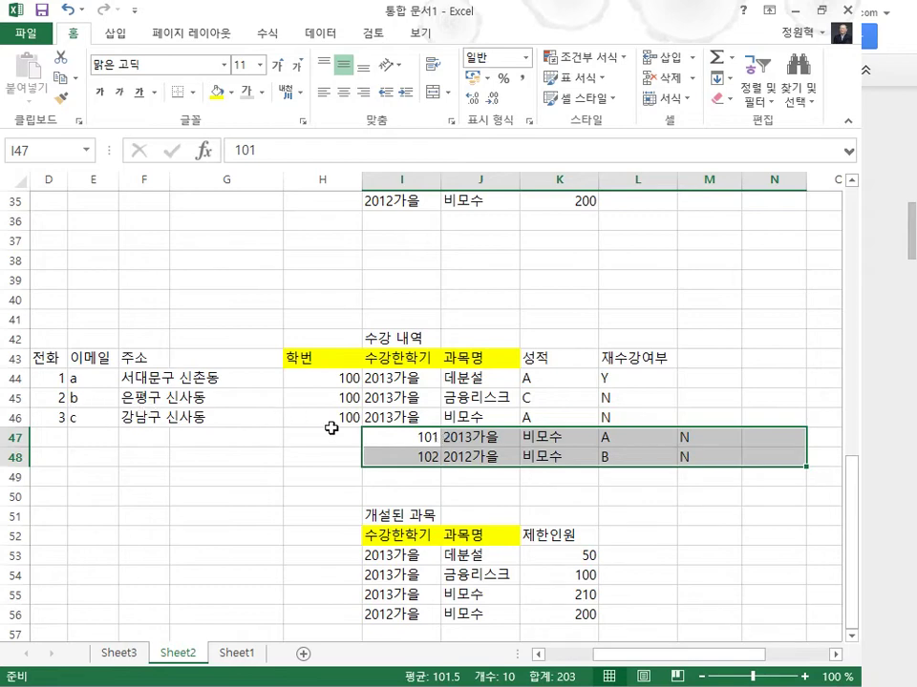
pyautogui.moveTo(401, 437); pyautogui.dragTo(636, 459)
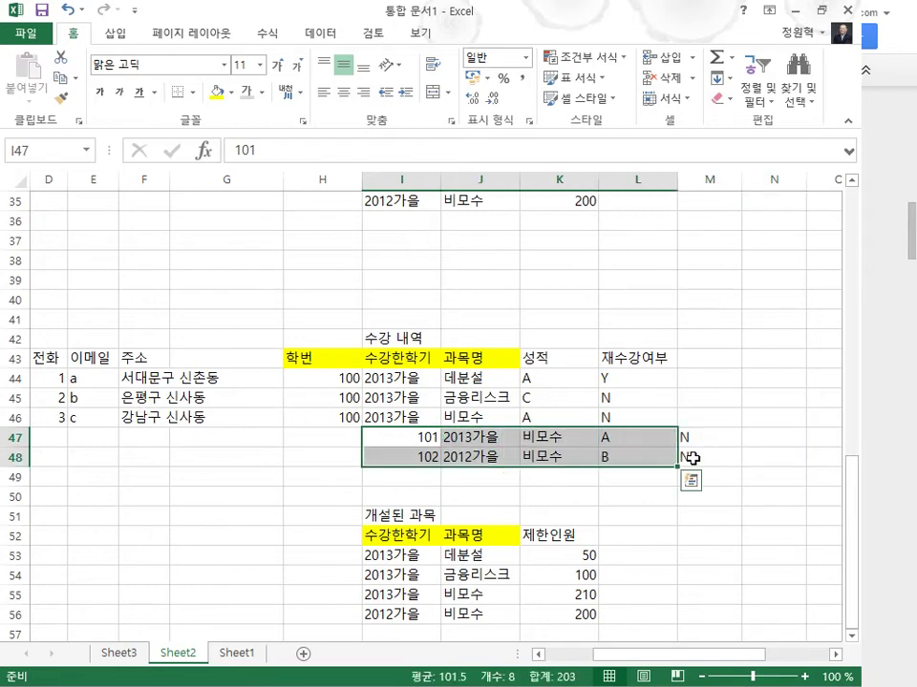
pyautogui.hotkey('ctrl', 'x')
pyautogui.click(351, 437)
pyautogui.press('Return')
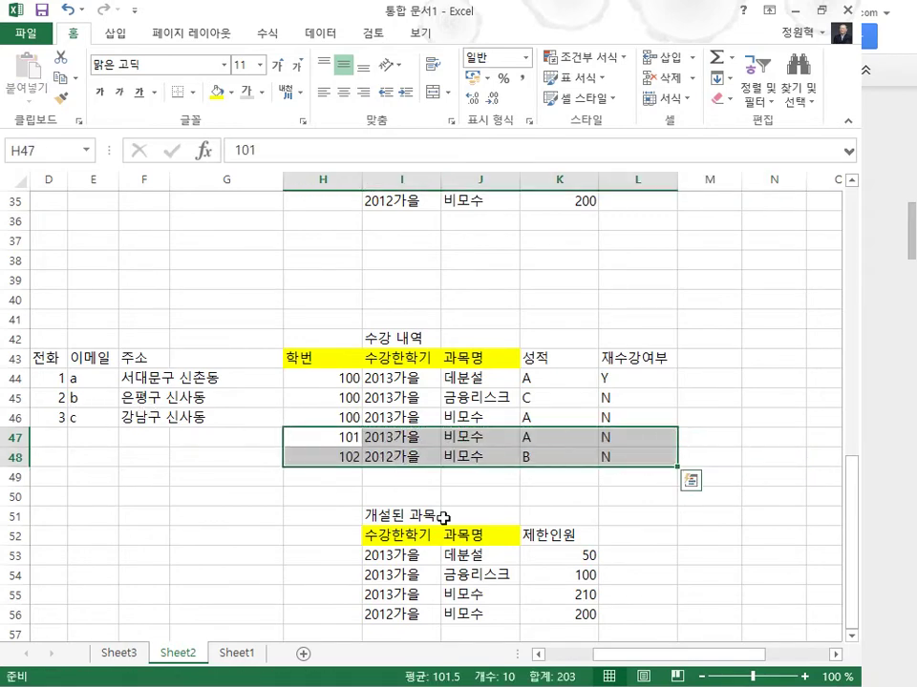
# Step: Examine whether the 성적 and 재수강여부 columns of the 수강 내역 table depend on each other
pyautogui.click(32, 442)
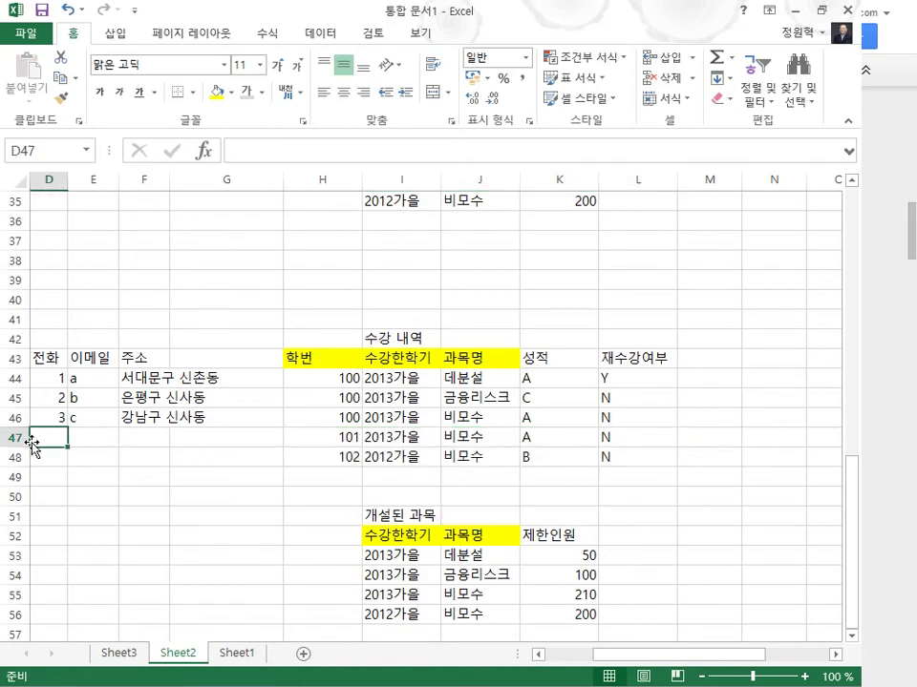
pyautogui.press('Left')
pyautogui.press('Left')
pyautogui.press('Left')
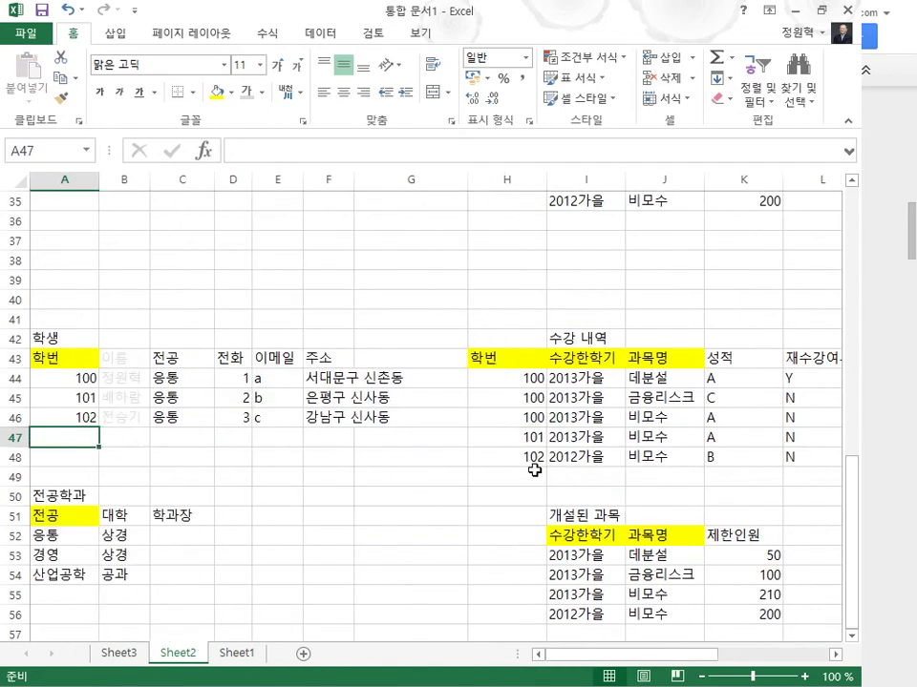
pyautogui.click(691, 358)
pyautogui.press('Right')
pyautogui.press('Right')
pyautogui.press('Right')
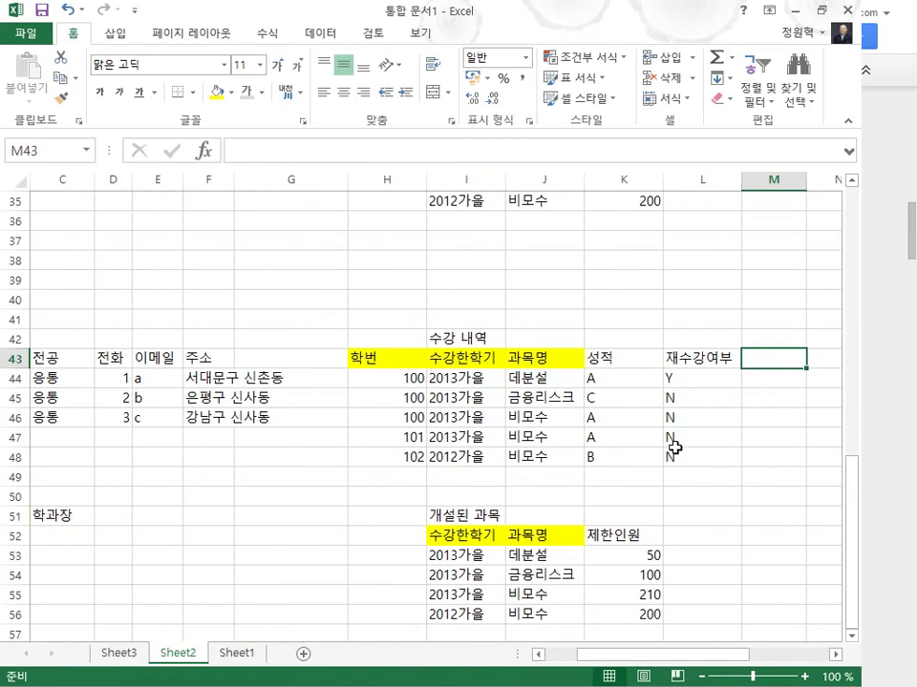
pyautogui.moveTo(612, 353); pyautogui.dragTo(609, 458)
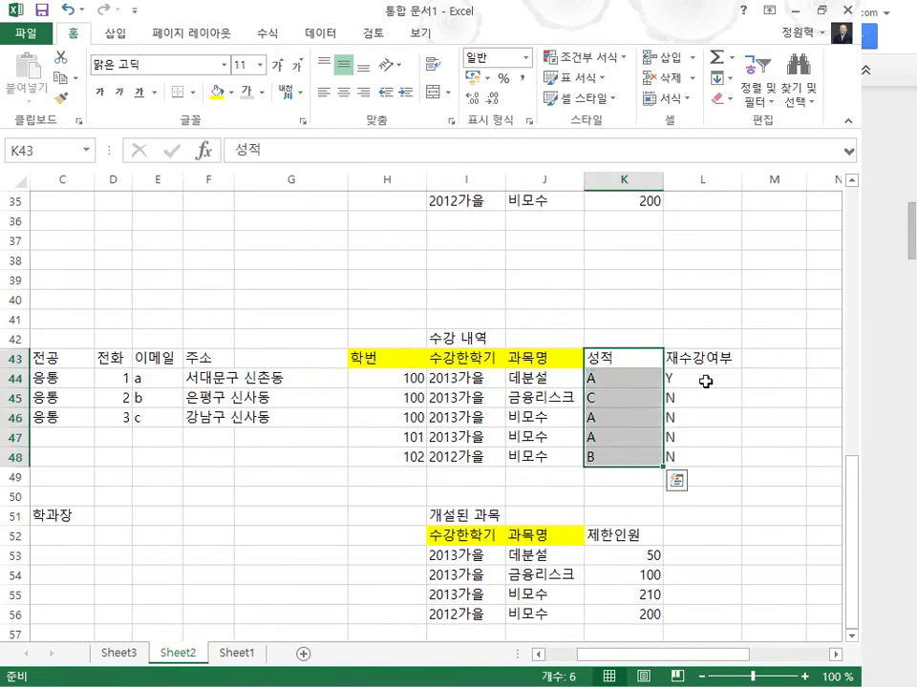
pyautogui.moveTo(697, 360); pyautogui.dragTo(712, 447)
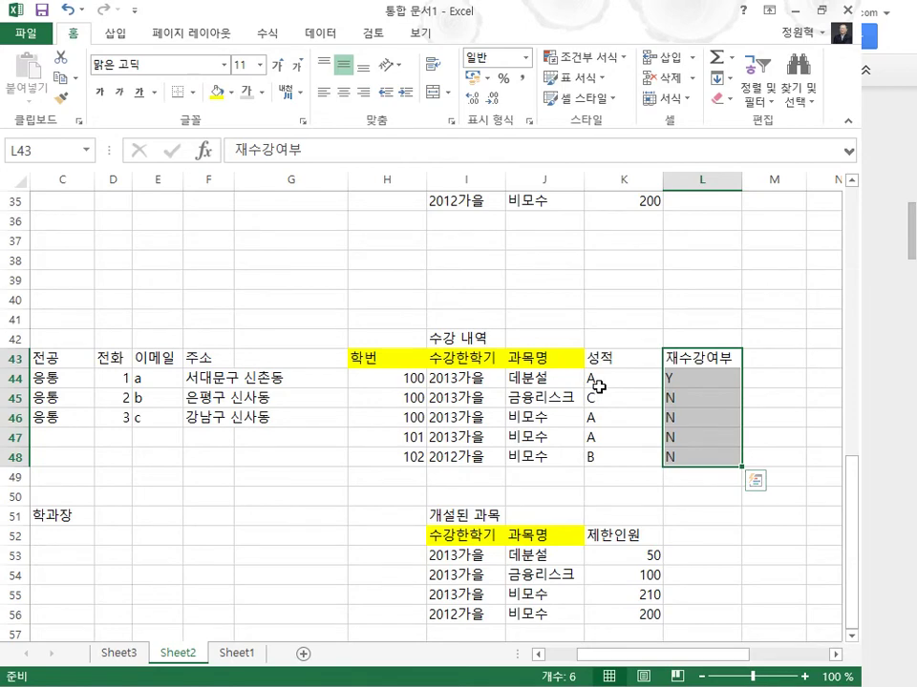
pyautogui.click(700, 397)
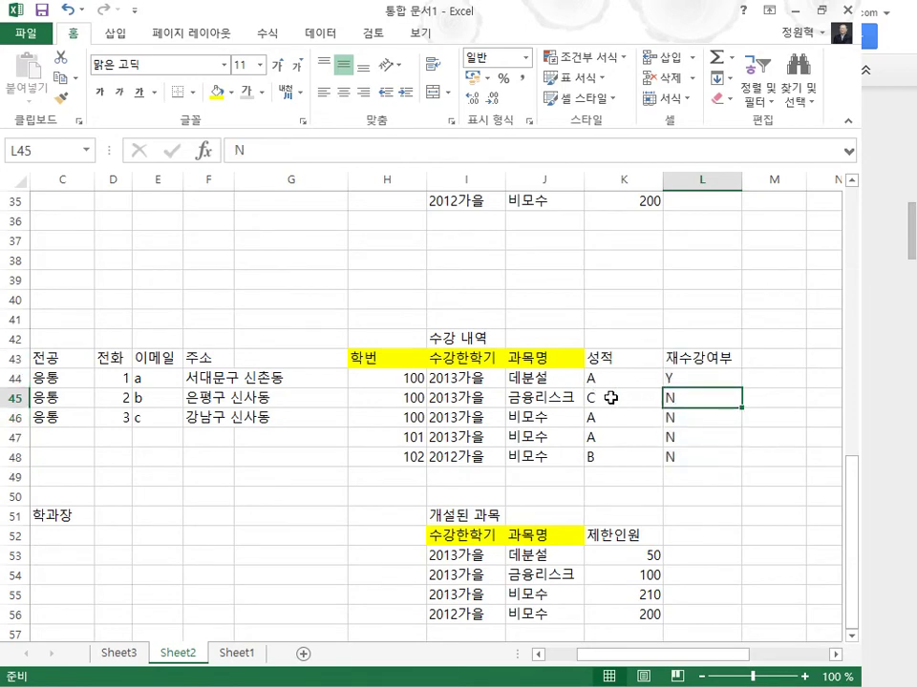
pyautogui.click(610, 399)
pyautogui.click(668, 455)
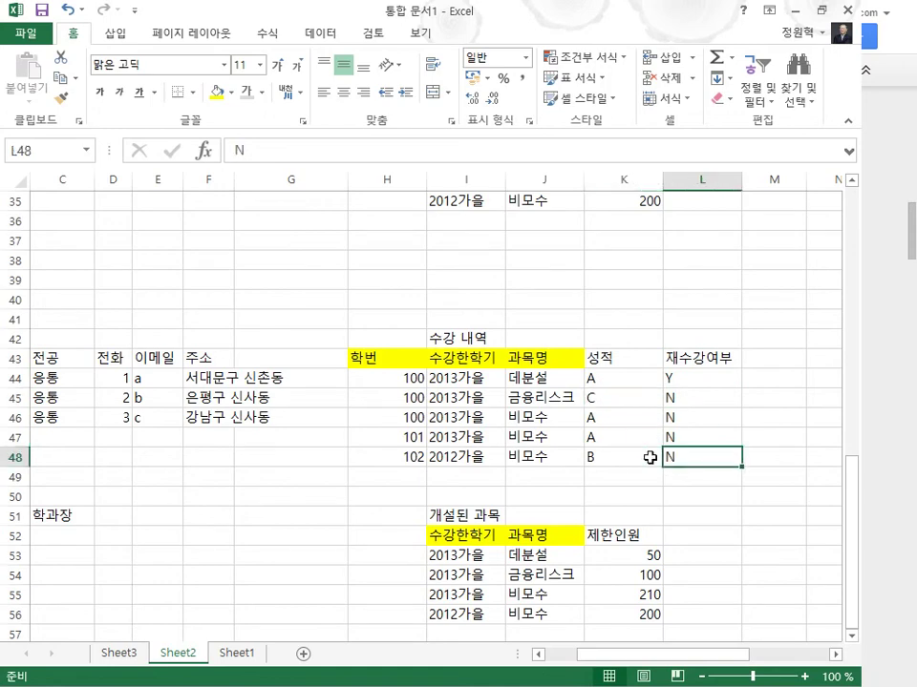
# Step: Check 성적 in the 수강 내역 table and 제한인원 in the 개설된 과목 table for remaining dependencies
pyautogui.click(640, 456)
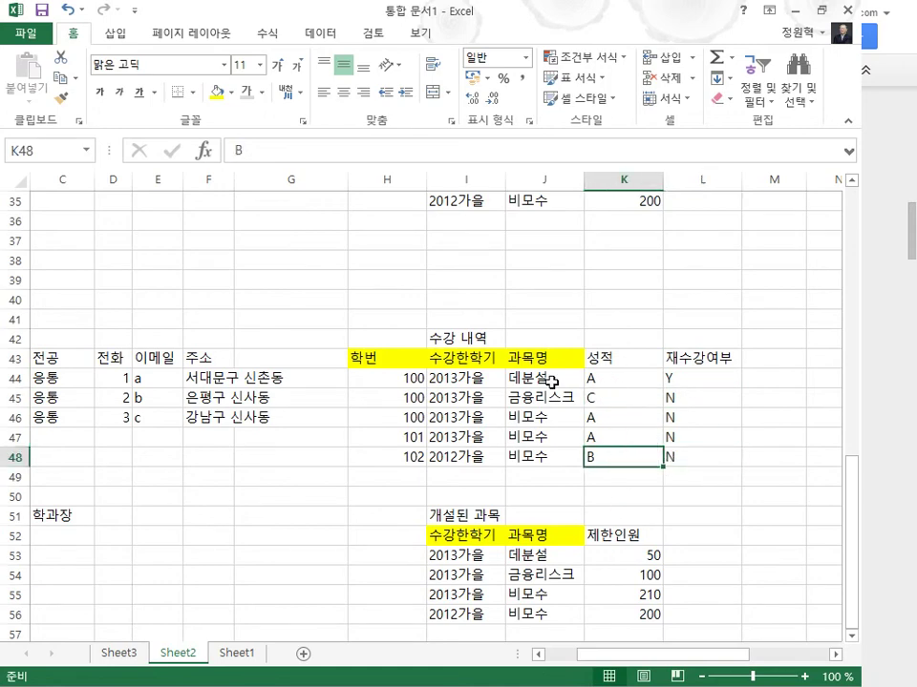
pyautogui.scroll(-3, 645, 438)
pyautogui.moveTo(632, 358); pyautogui.dragTo(644, 445)
pyautogui.click(644, 445)
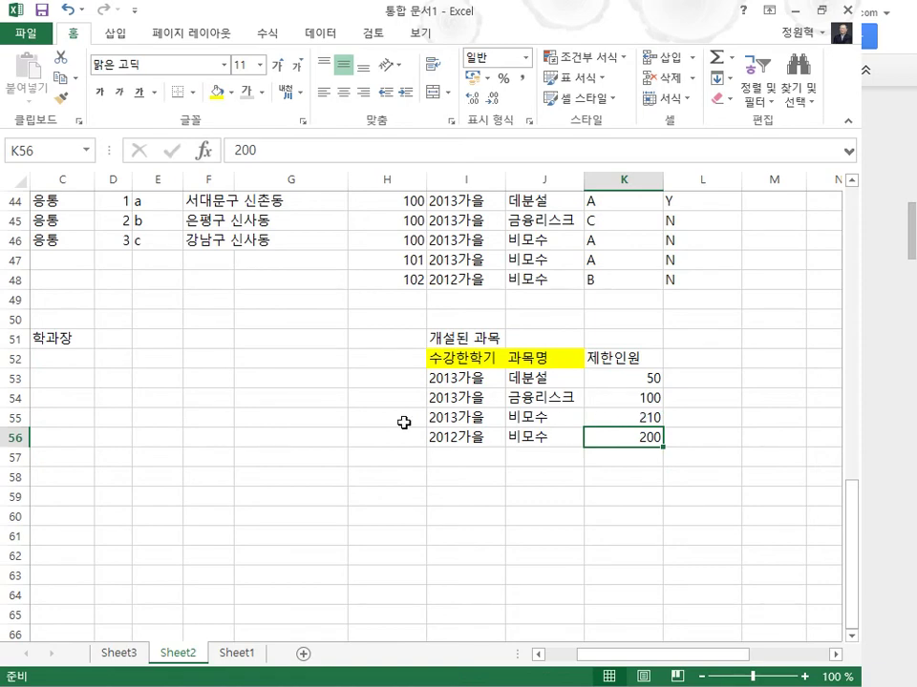
# Step: Review the key columns of the 학생, 수강 내역, 개설된 과목 and 전공학과 tables side by side
pyautogui.press('Home')
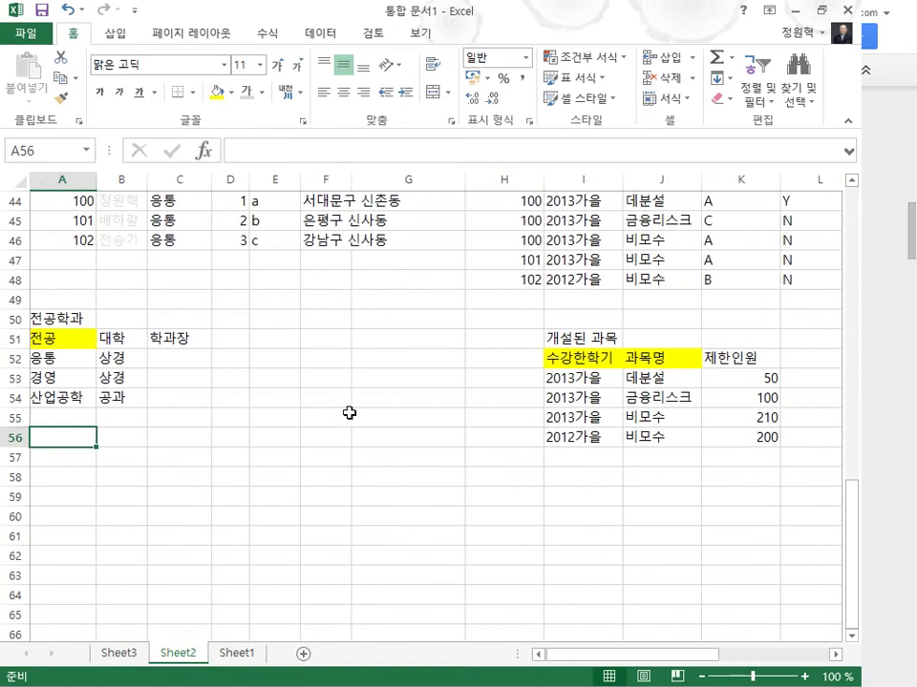
pyautogui.scroll(1, 303, 381)
pyautogui.scroll(2, 303, 381)
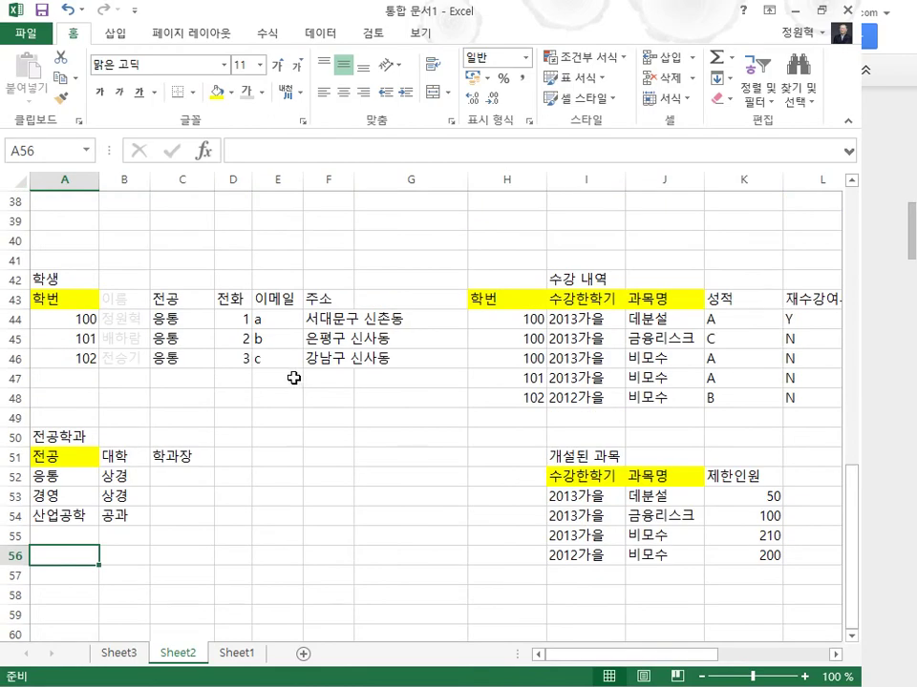
pyautogui.scroll(-1, 256, 372)
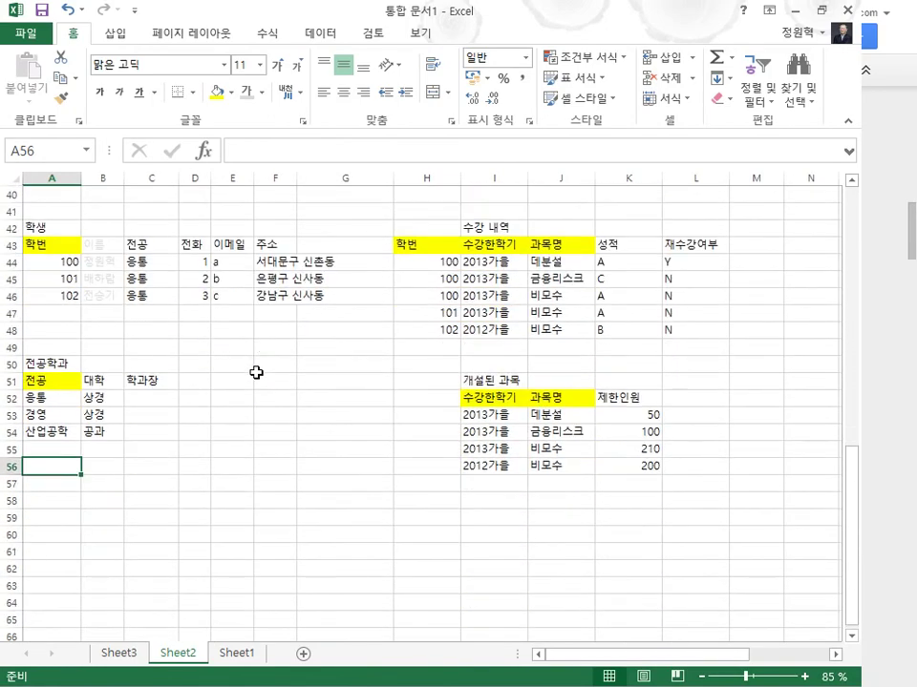
pyautogui.click(55, 243)
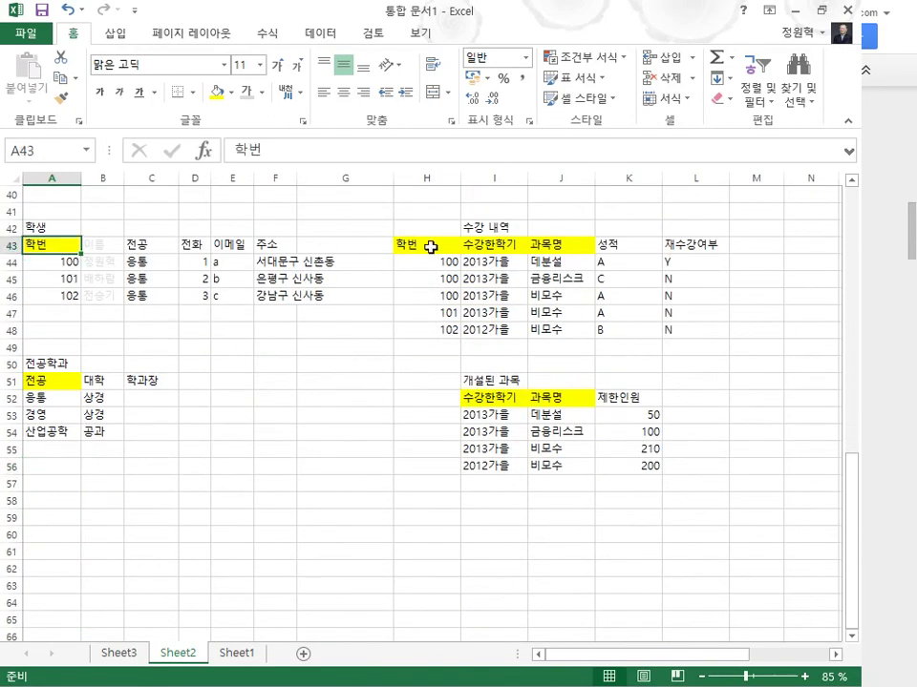
pyautogui.click(430, 245)
pyautogui.click(490, 435)
pyautogui.click(91, 380)
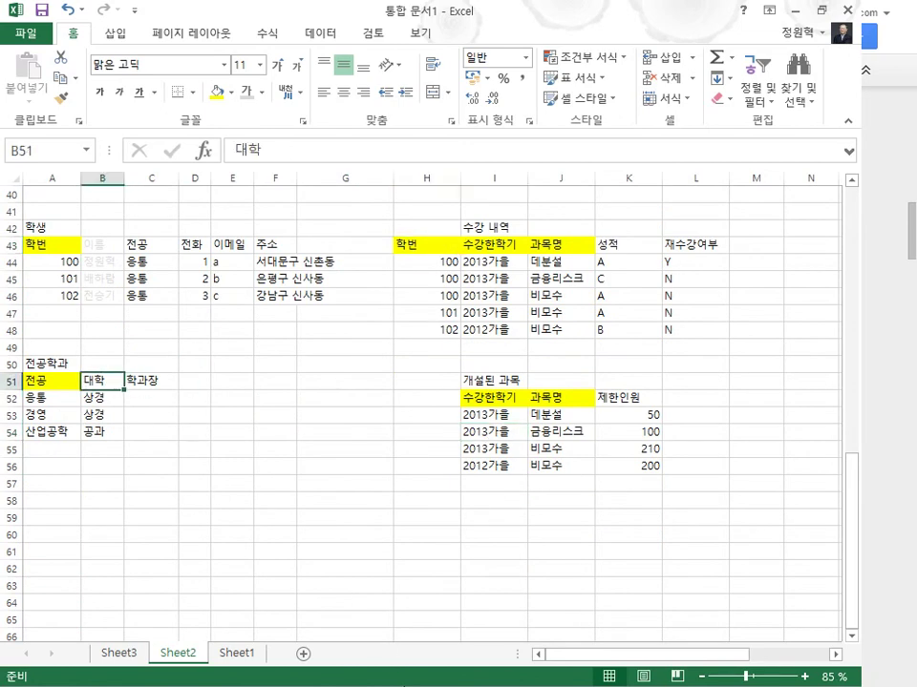
# Step: Compare the final tables with the earlier versions above them, back to the original 수강 내역 table in rows 1 to 7
pyautogui.scroll(6, 430, 411)
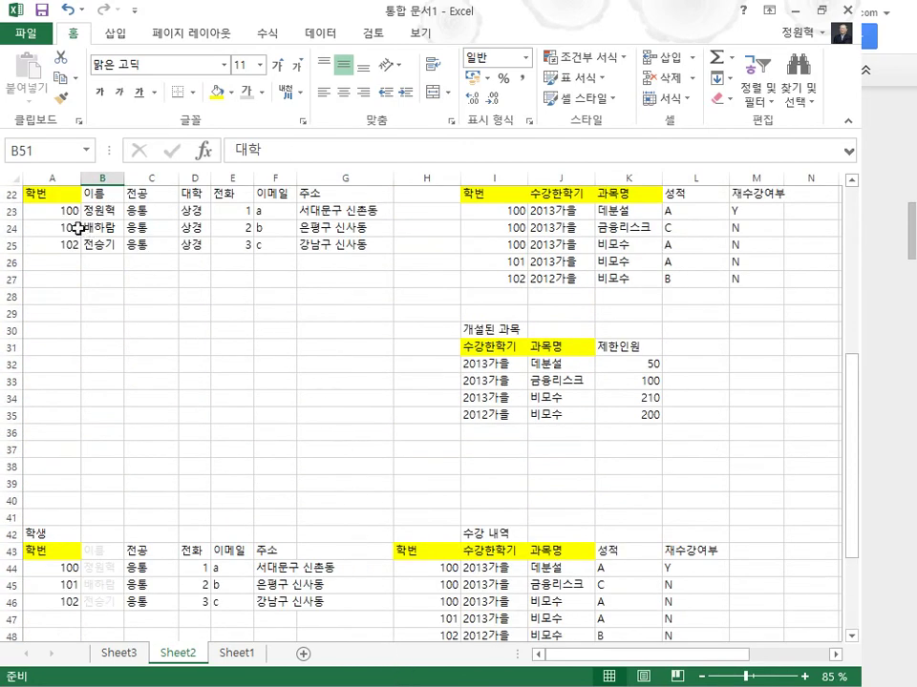
pyautogui.moveTo(61, 194); pyautogui.dragTo(702, 279)
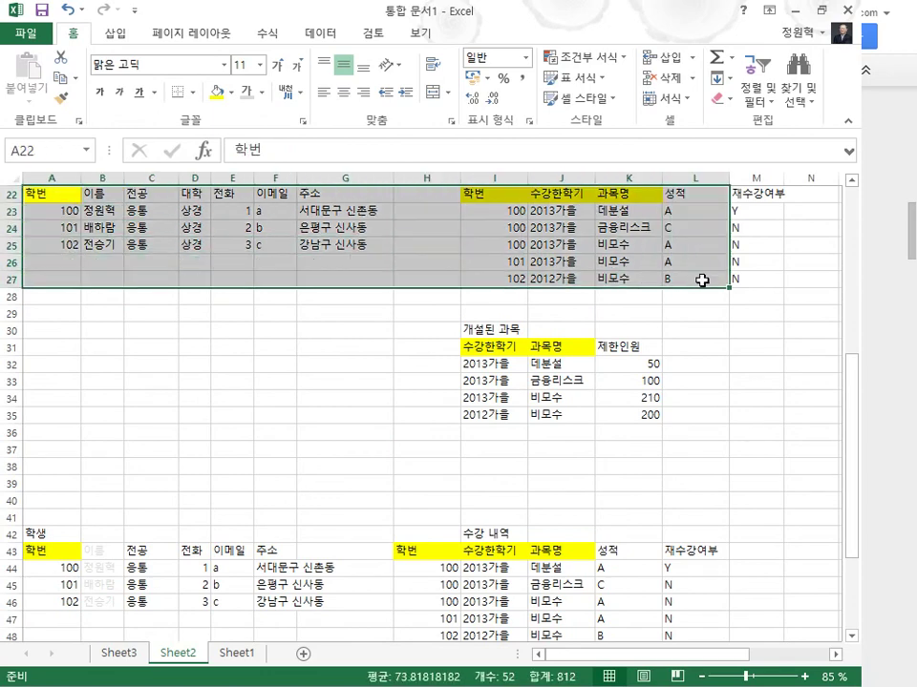
pyautogui.scroll(7, 702, 280)
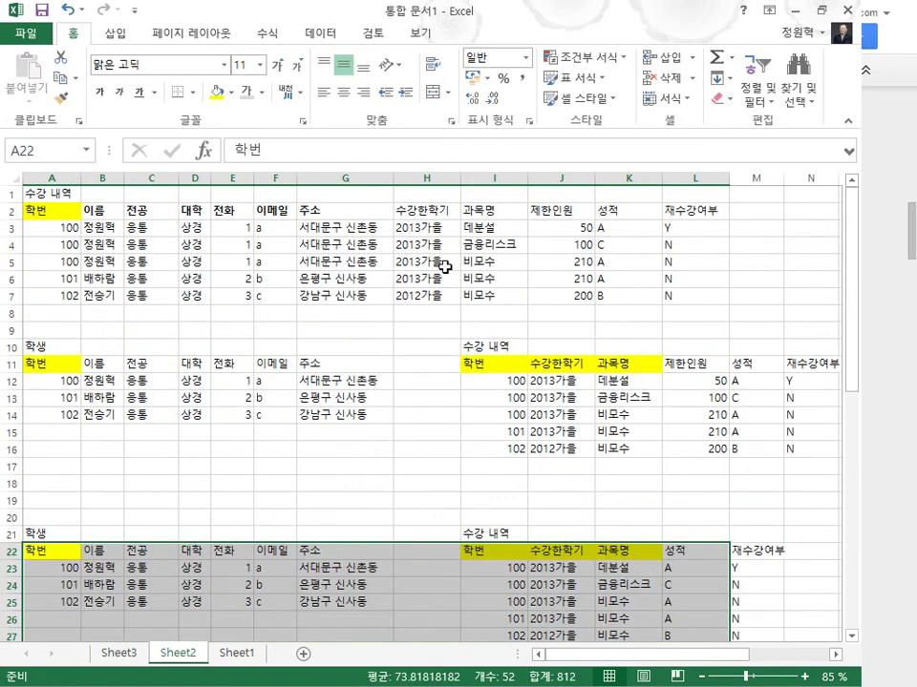
pyautogui.moveTo(625, 297); pyautogui.dragTo(812, 299)
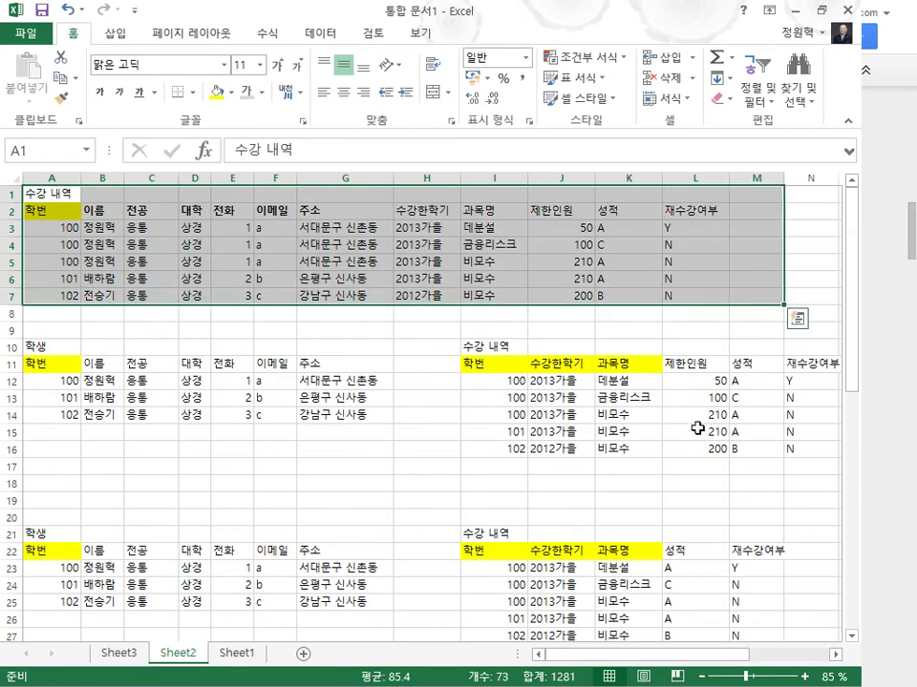
pyautogui.scroll(-10, 697, 427)
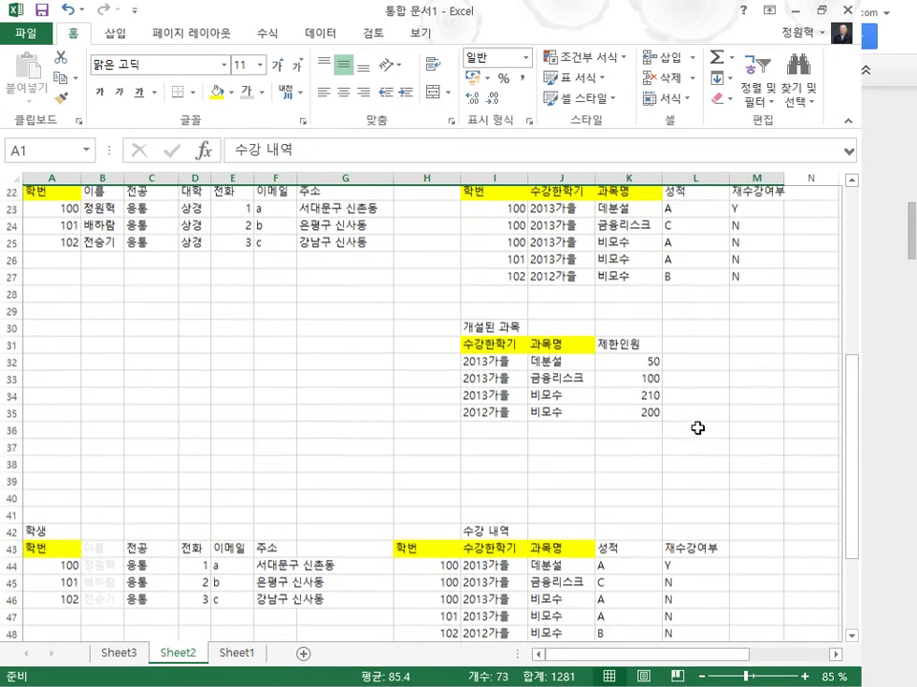
# Step: Delete the 학과장 header in C51 from the 전공학과 table
pyautogui.scroll(-3, 697, 428)
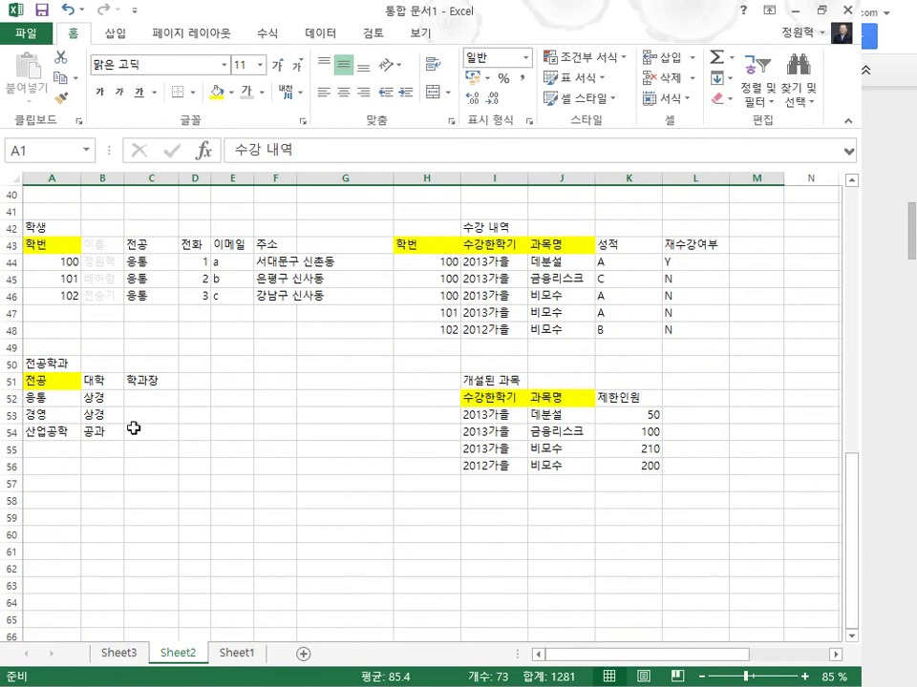
pyautogui.click(162, 379)
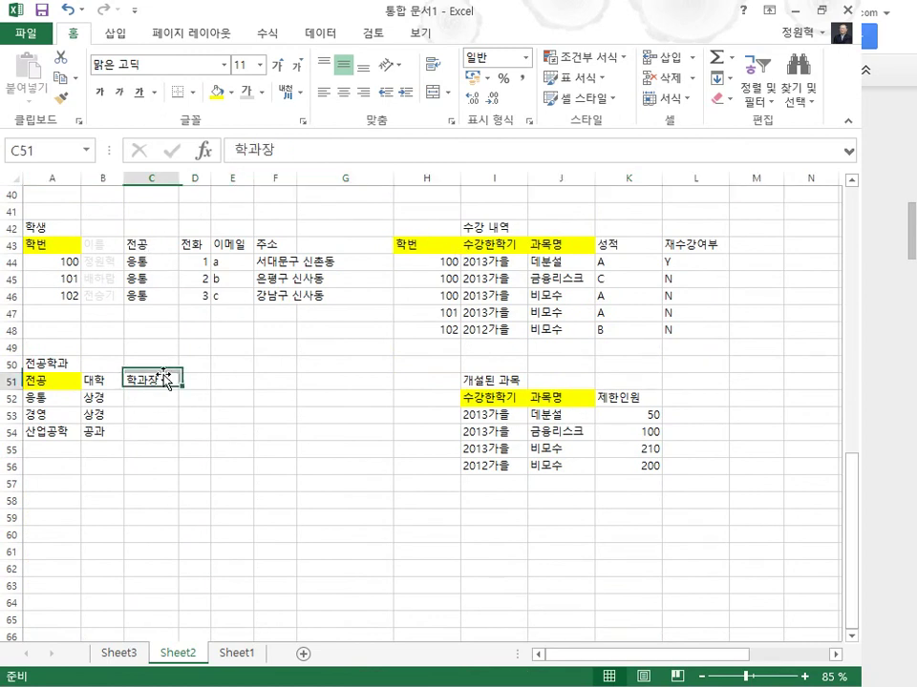
pyautogui.press('Delete')
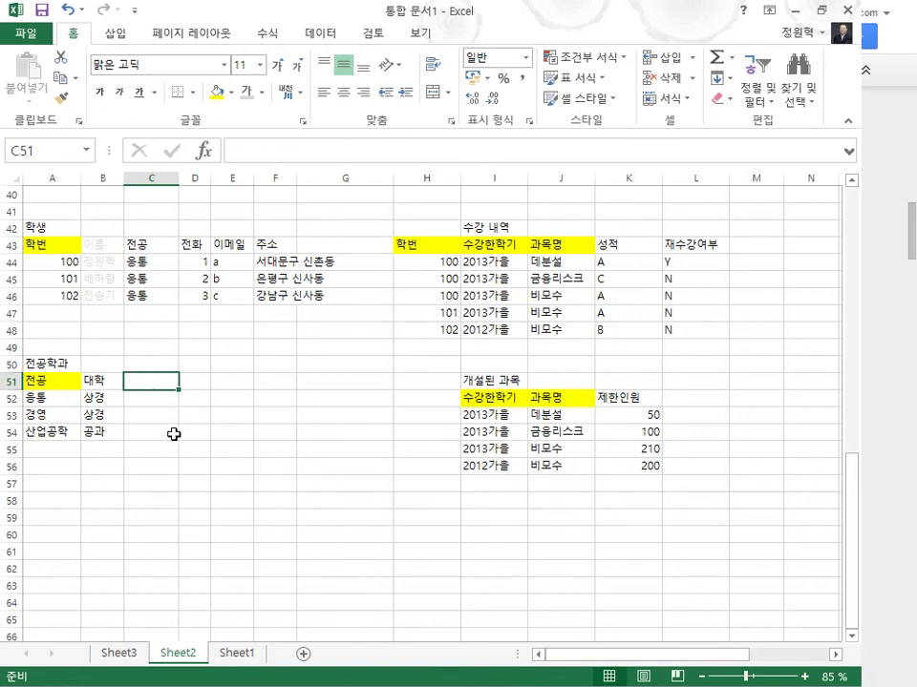